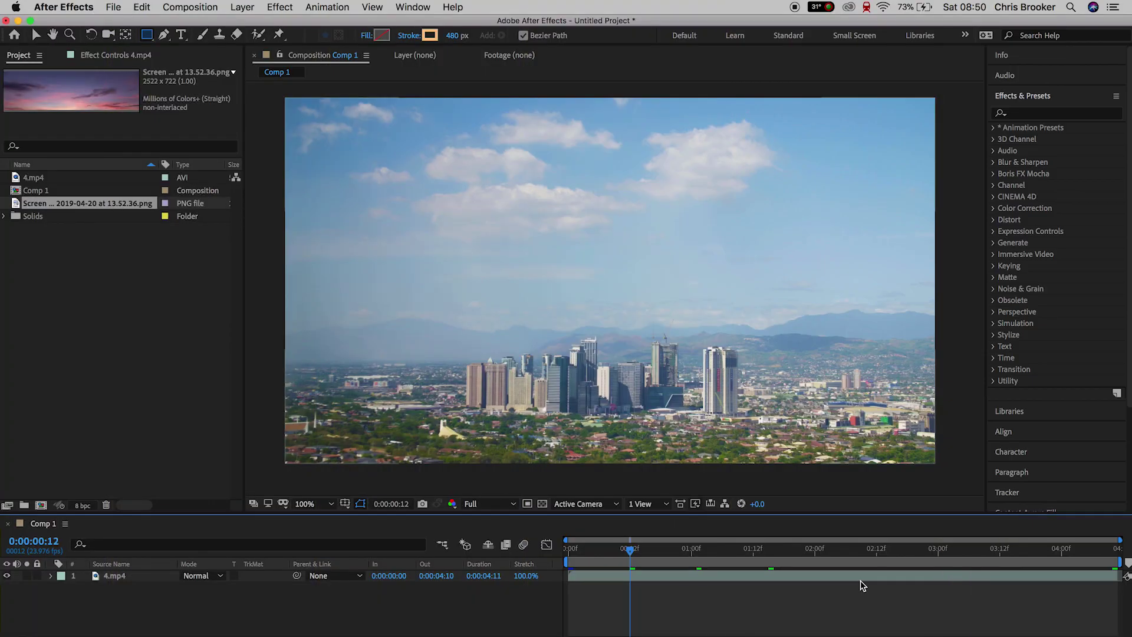
Step: Apply 3D Camera Tracker to the city footage and create a Track Null and tracker camera
{"action": "key", "text": "space"}
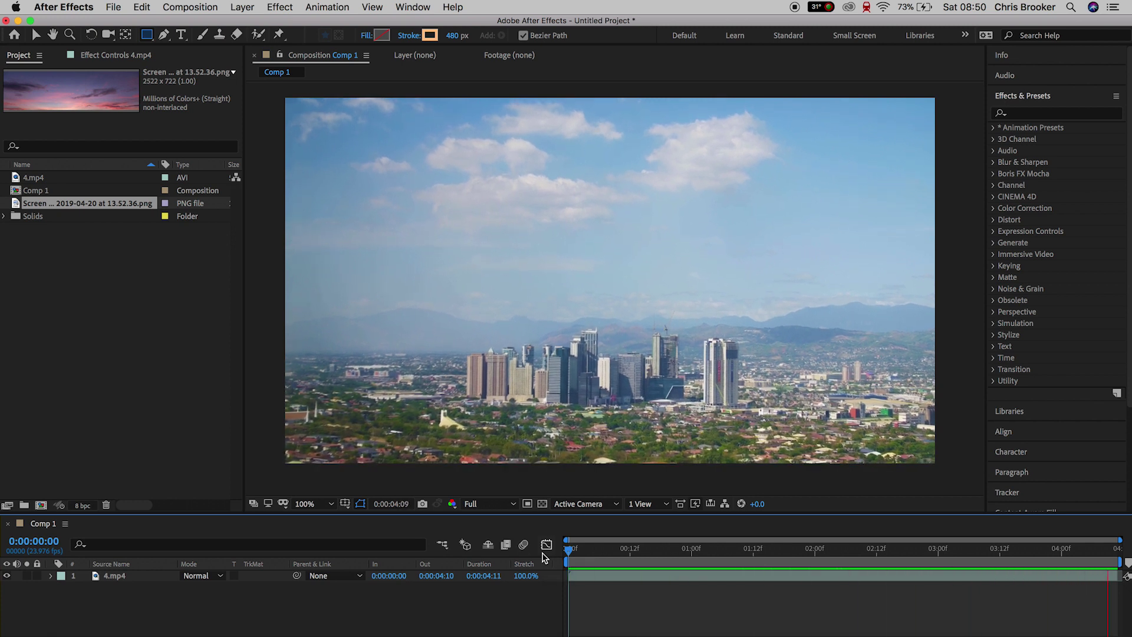
{"action": "left_click", "coordinate": [862, 548]}
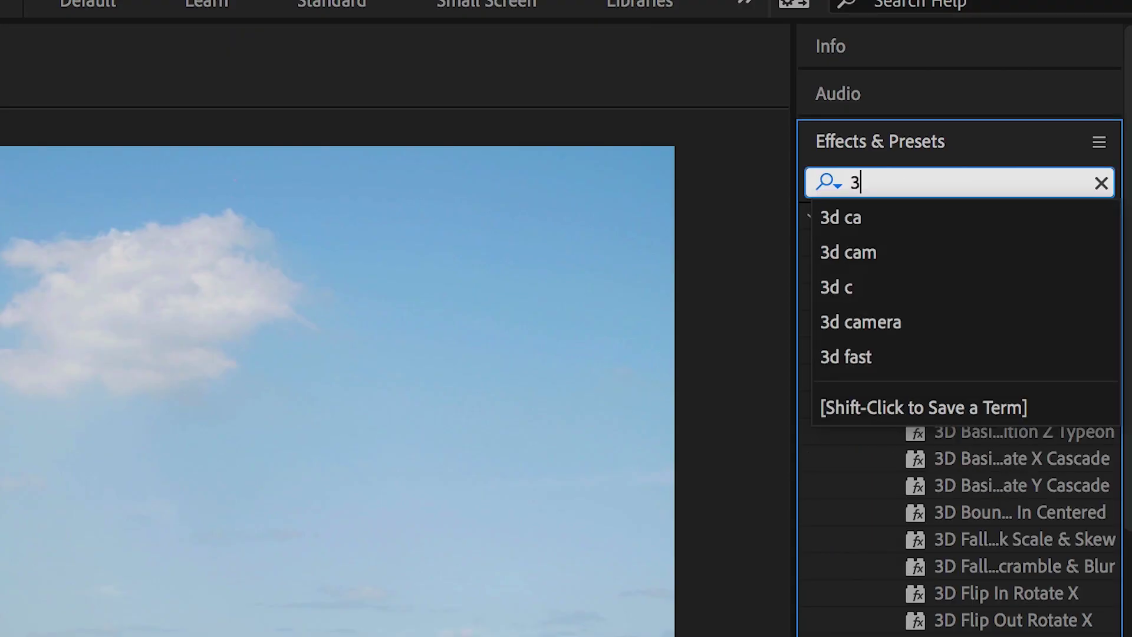
{"action": "left_click", "coordinate": [1033, 113]}
{"action": "type", "text": "3d came"}
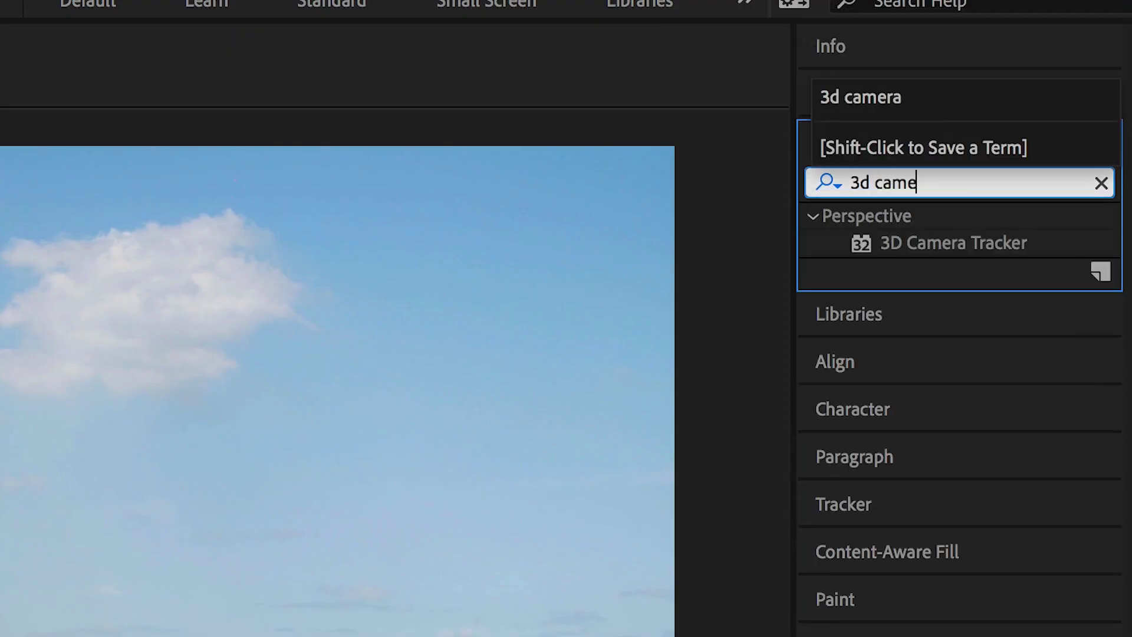
{"action": "type", "text": "r"}
{"action": "left_click", "coordinate": [967, 246]}
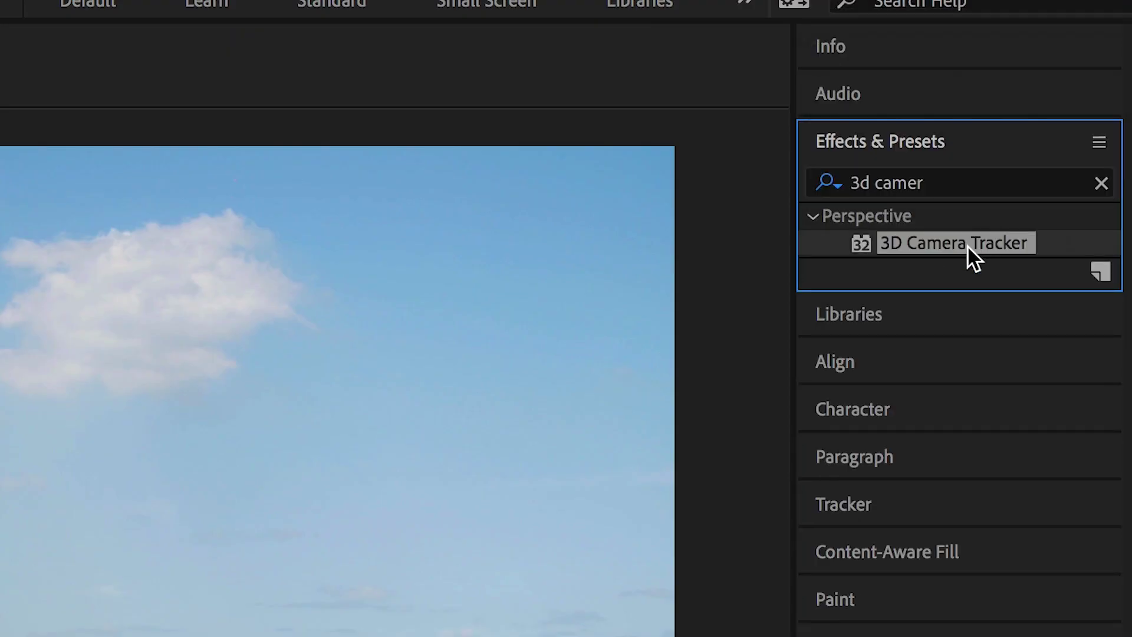
{"action": "left_click_drag", "start_coordinate": [967, 245], "coordinate": [35, 466]}
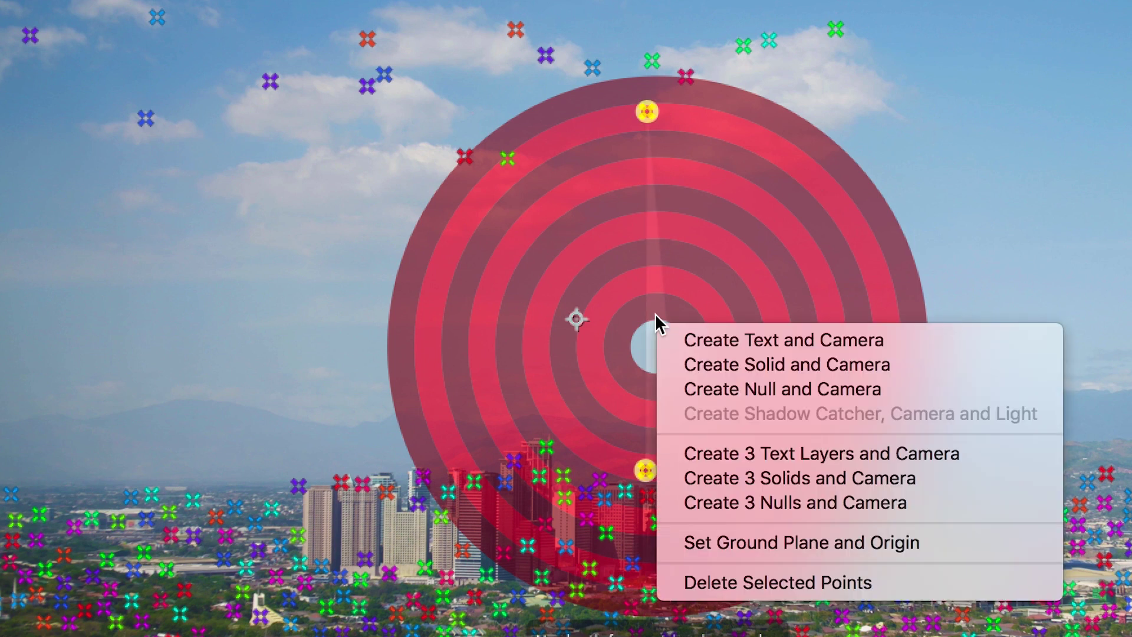
{"action": "left_click", "coordinate": [839, 391]}
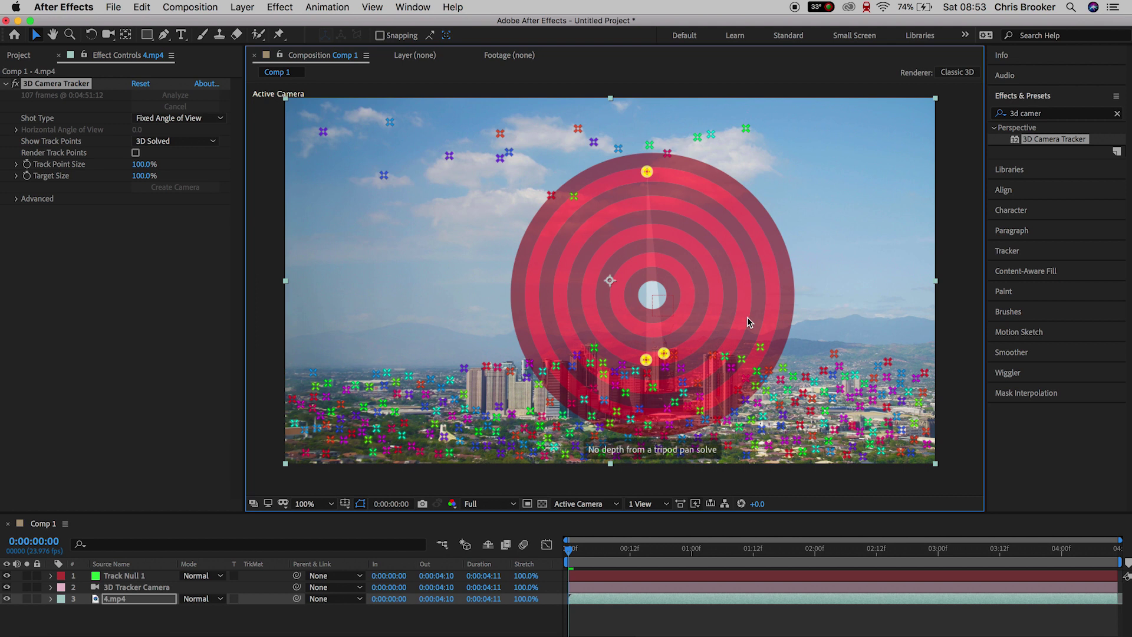
Step: Preview the tracked footage, then add a new adjustment layer (Adjustment Layer 5) to Comp 1
{"action": "left_click", "coordinate": [668, 618]}
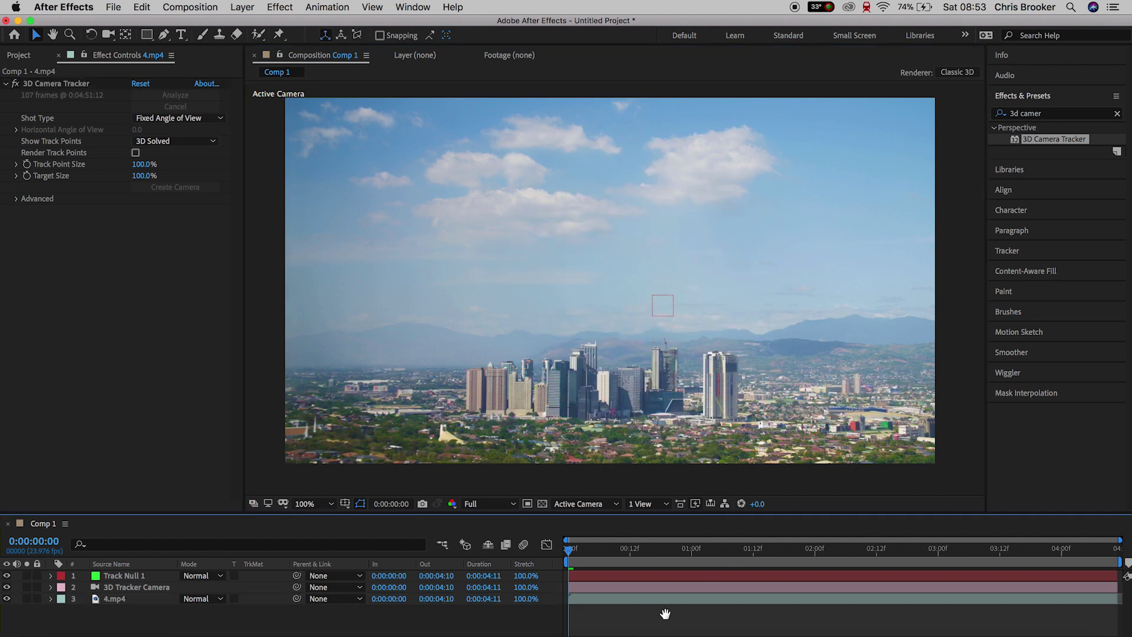
{"action": "key", "text": "space"}
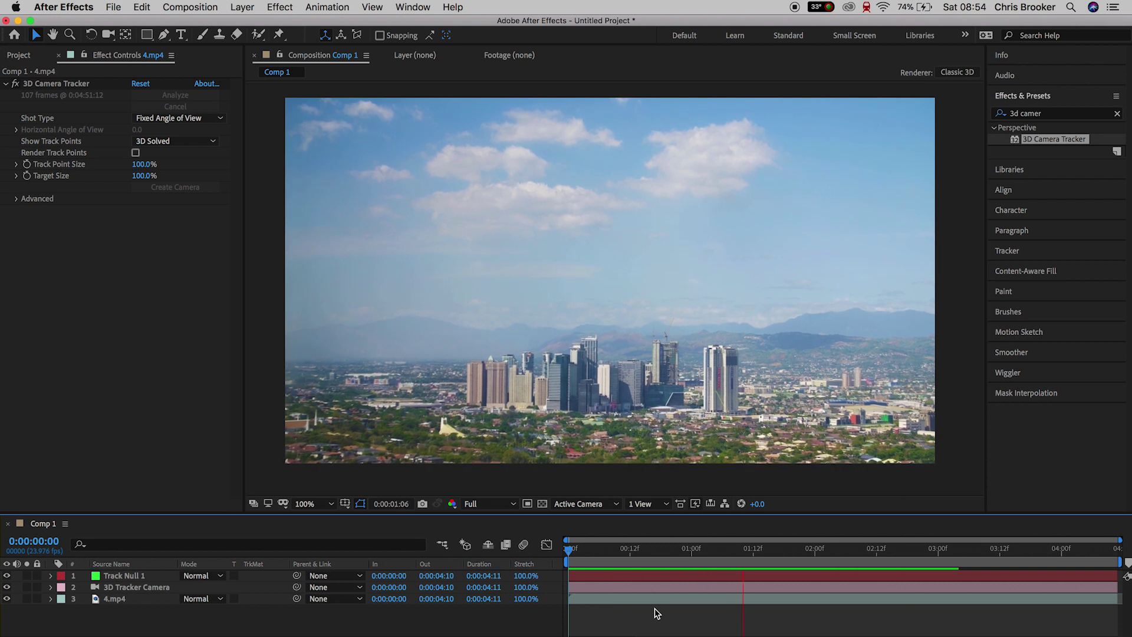
{"action": "key", "text": "space"}
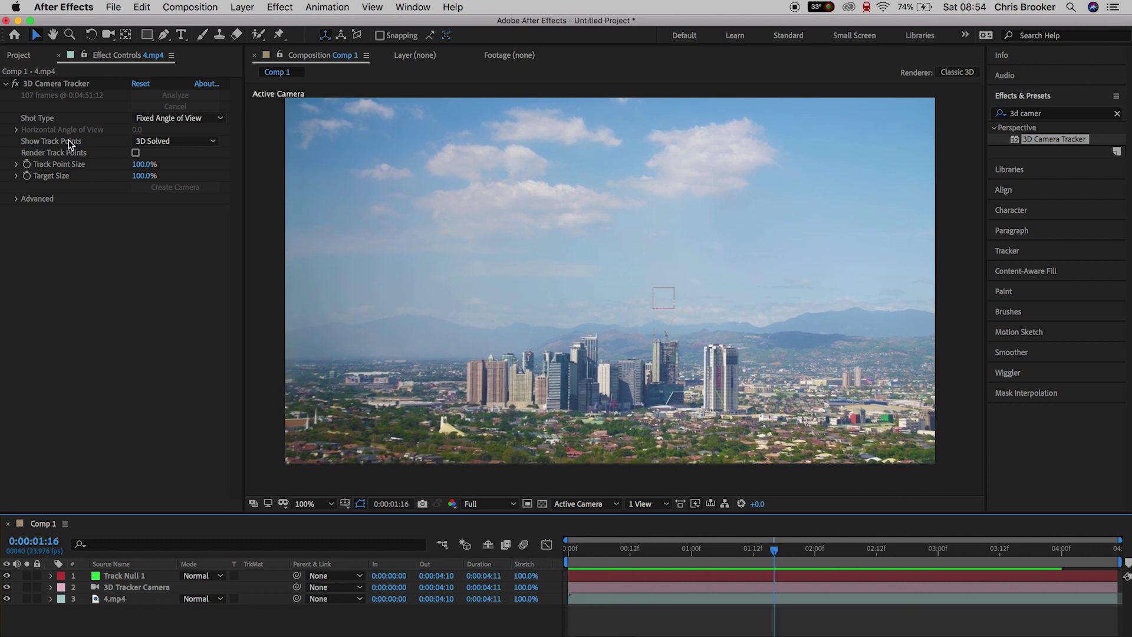
{"action": "left_click", "coordinate": [18, 55]}
{"action": "left_click", "coordinate": [242, 9]}
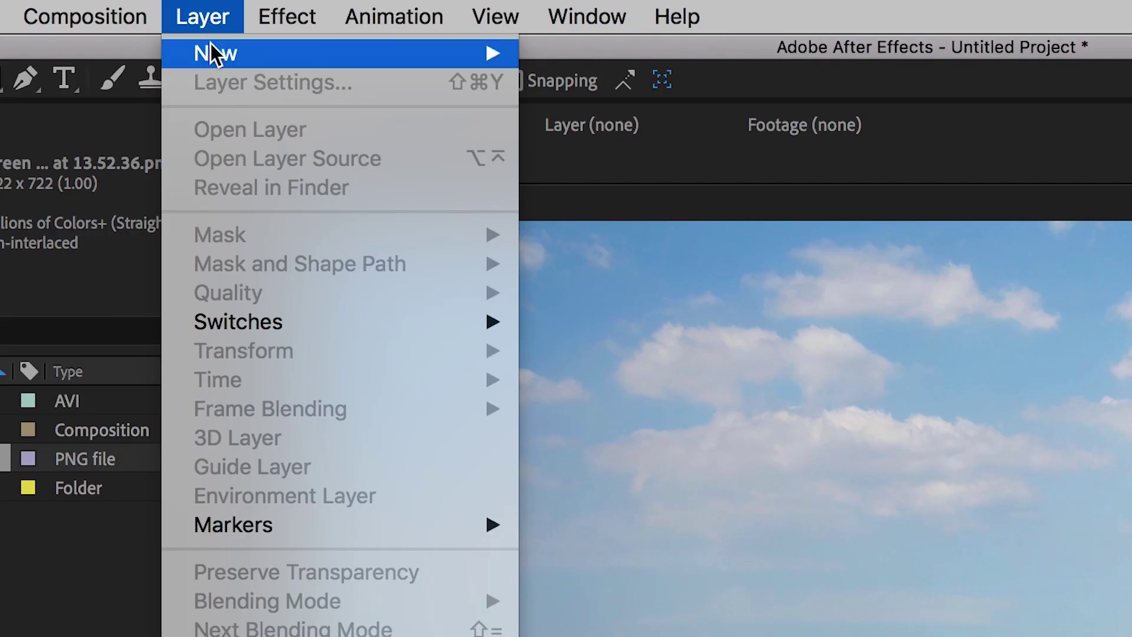
{"action": "mouse_move", "coordinate": [269, 24]}
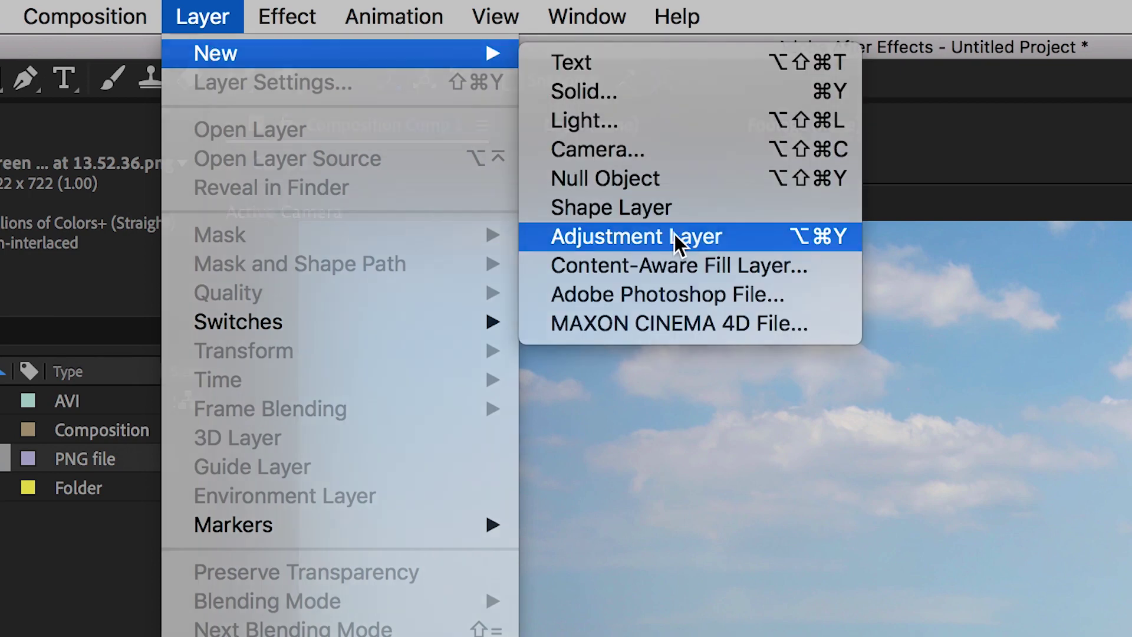
{"action": "left_click", "coordinate": [680, 242]}
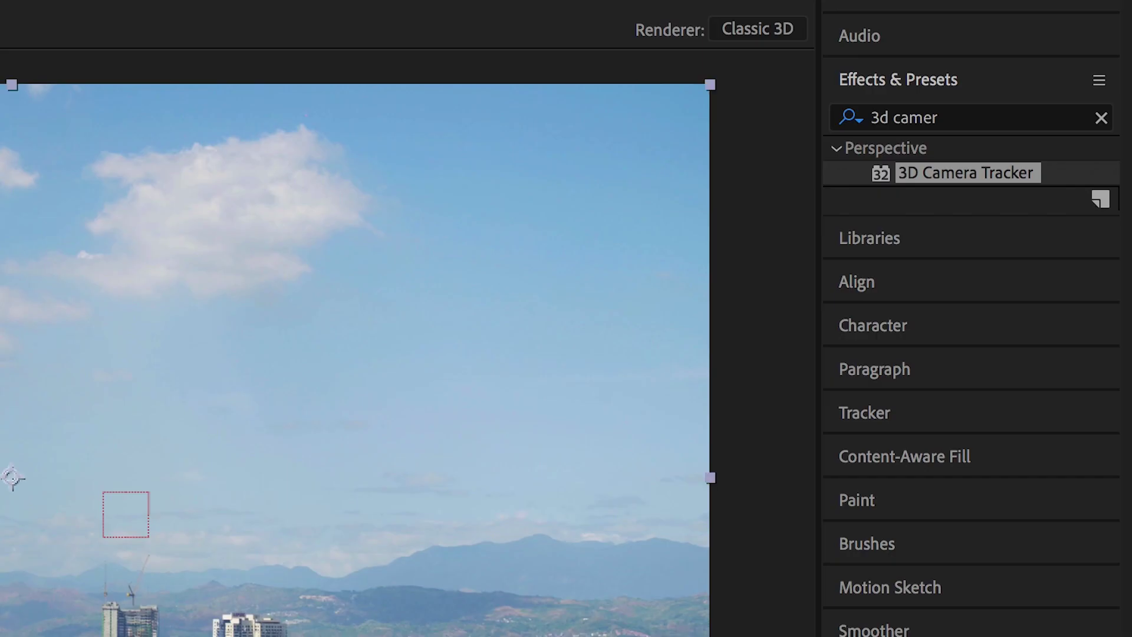
Step: Find the Curves effect and apply it to Adjustment Layer 5
{"action": "left_click", "coordinate": [995, 125]}
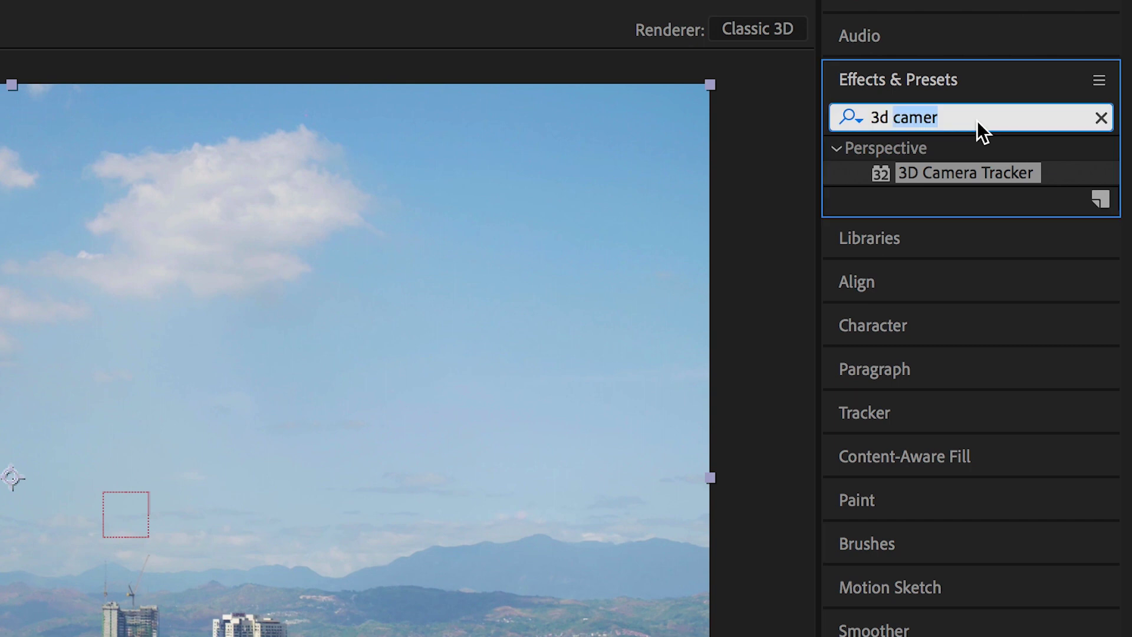
{"action": "type", "text": "curv"}
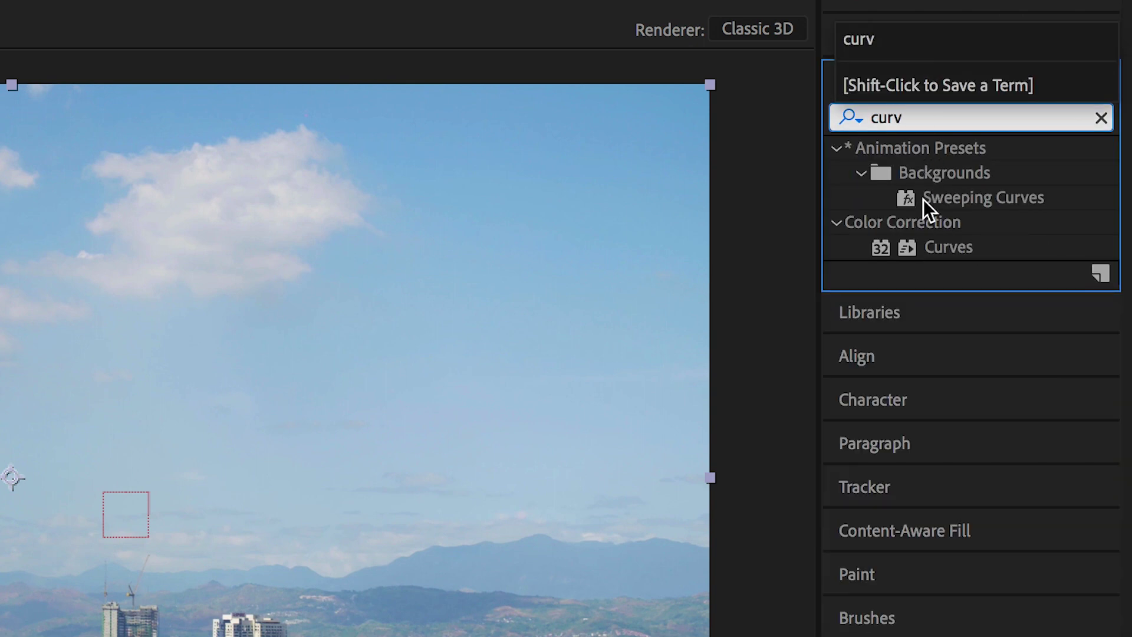
{"action": "left_click", "coordinate": [928, 242]}
{"action": "left_click_drag", "start_coordinate": [954, 250], "coordinate": [710, 575]}
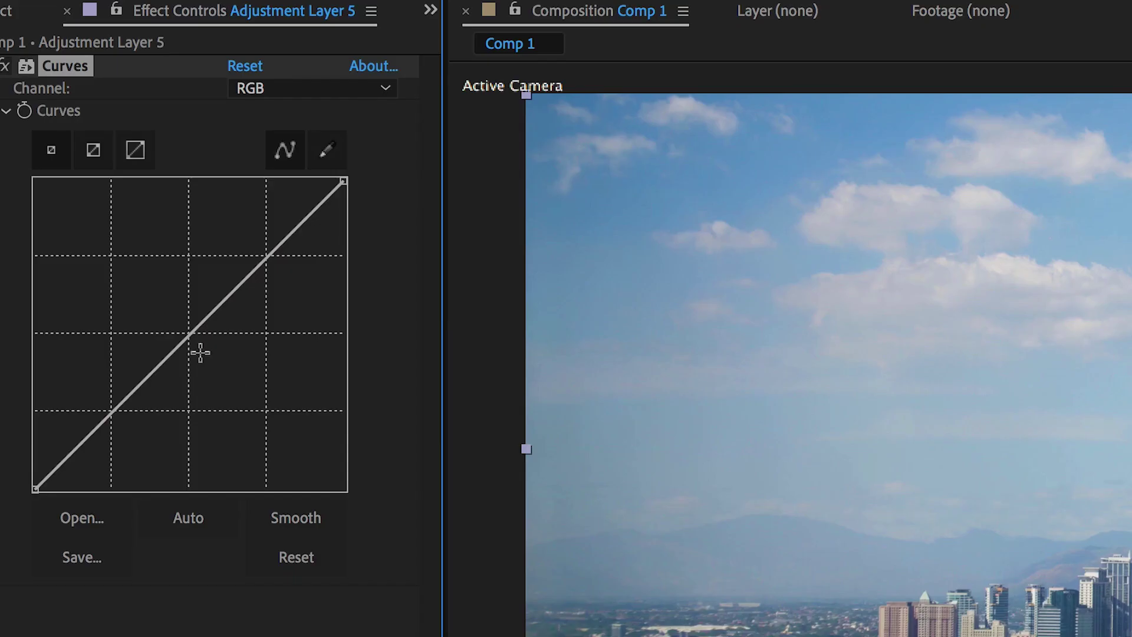
Step: Darken the midtones on the RGB curve and raise the red curve for warmth
{"action": "left_click_drag", "start_coordinate": [117, 231], "coordinate": [125, 232]}
{"action": "left_click_drag", "start_coordinate": [213, 348], "coordinate": [210, 346]}
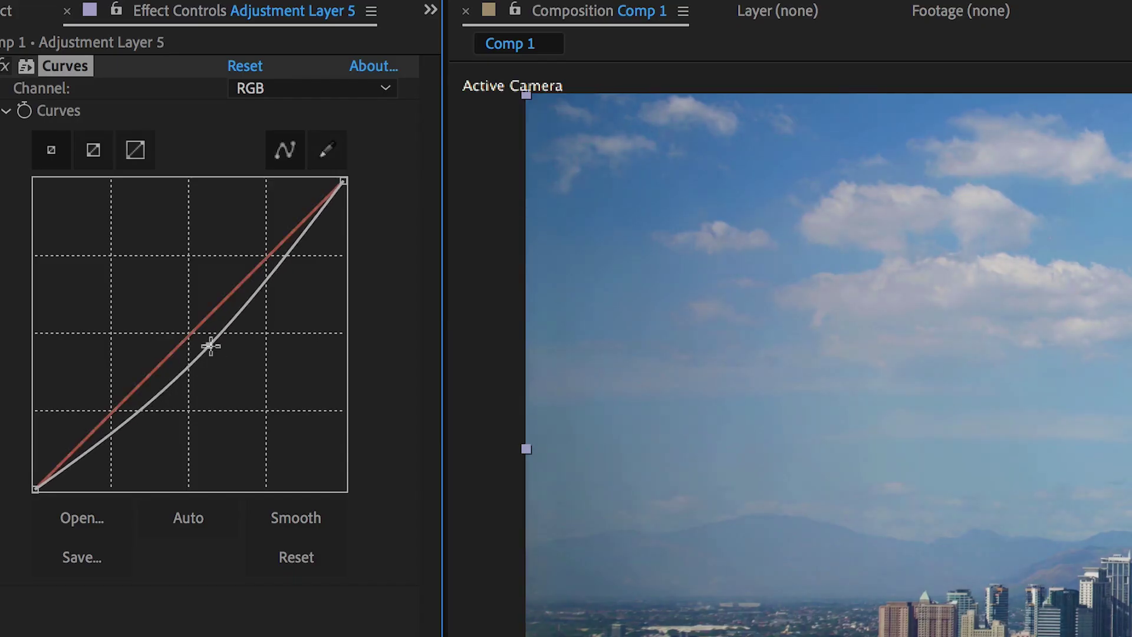
{"action": "left_click", "coordinate": [289, 90]}
{"action": "left_click", "coordinate": [263, 139]}
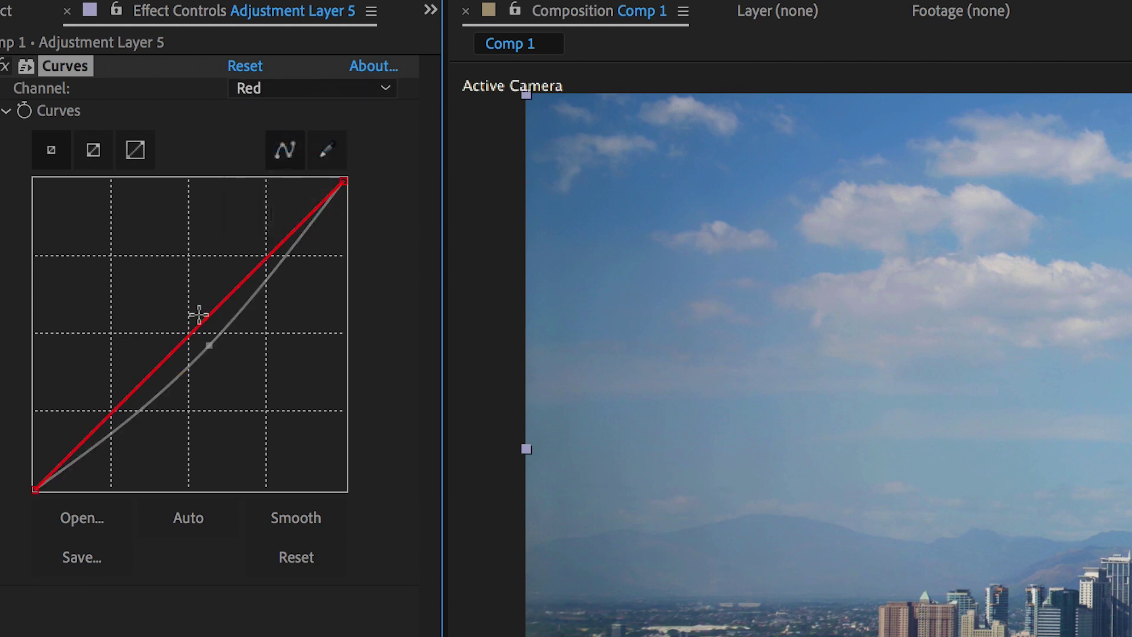
{"action": "left_click_drag", "start_coordinate": [191, 331], "coordinate": [175, 308]}
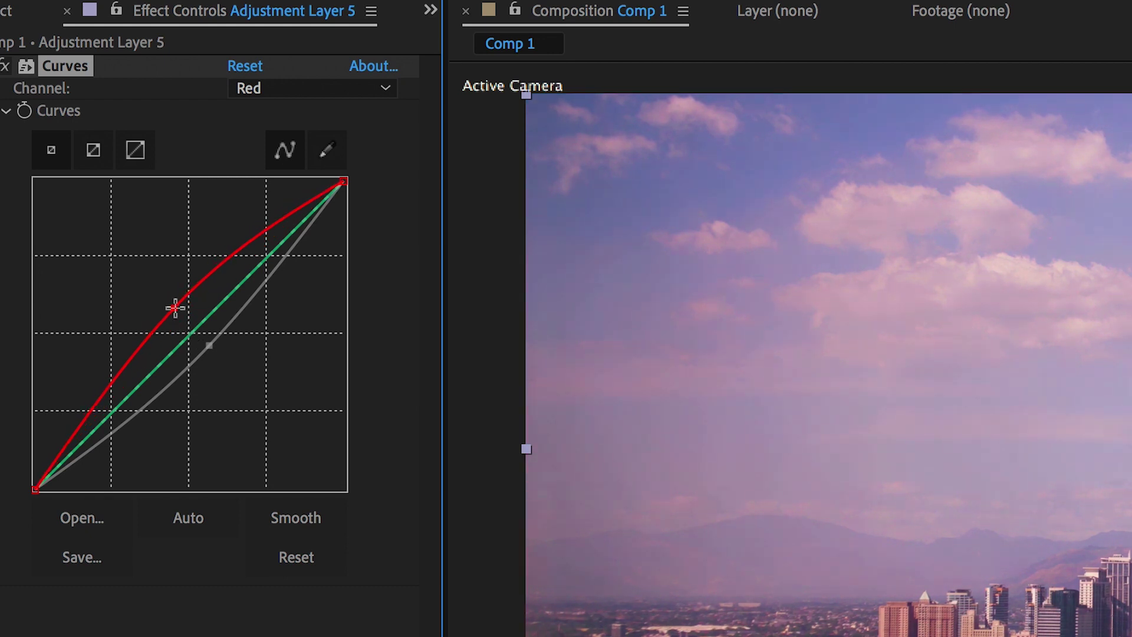
{"action": "mouse_move", "coordinate": [281, 221]}
{"action": "left_mouse_down"}
{"action": "mouse_move", "coordinate": [299, 228]}
{"action": "mouse_move", "coordinate": [288, 208]}
{"action": "left_mouse_up"}
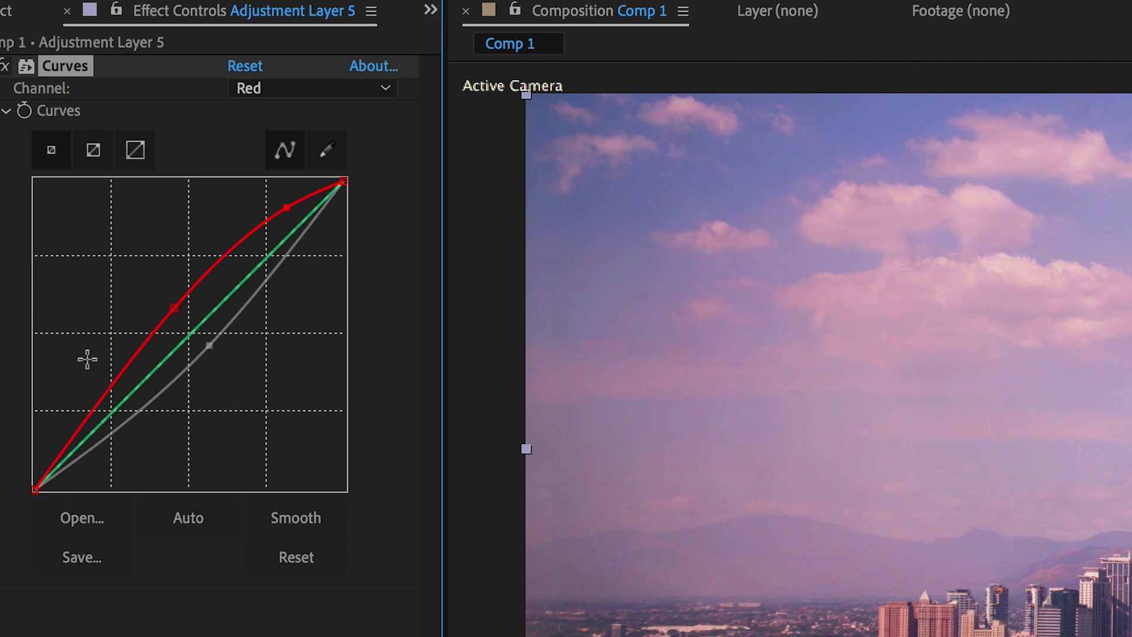
{"action": "mouse_move", "coordinate": [91, 407]}
{"action": "left_mouse_down"}
{"action": "mouse_move", "coordinate": [116, 414]}
{"action": "mouse_move", "coordinate": [88, 406]}
{"action": "left_mouse_up"}
Step: Lower the green and blue curves to push the footage toward pinkish-purple
{"action": "left_click", "coordinate": [320, 91]}
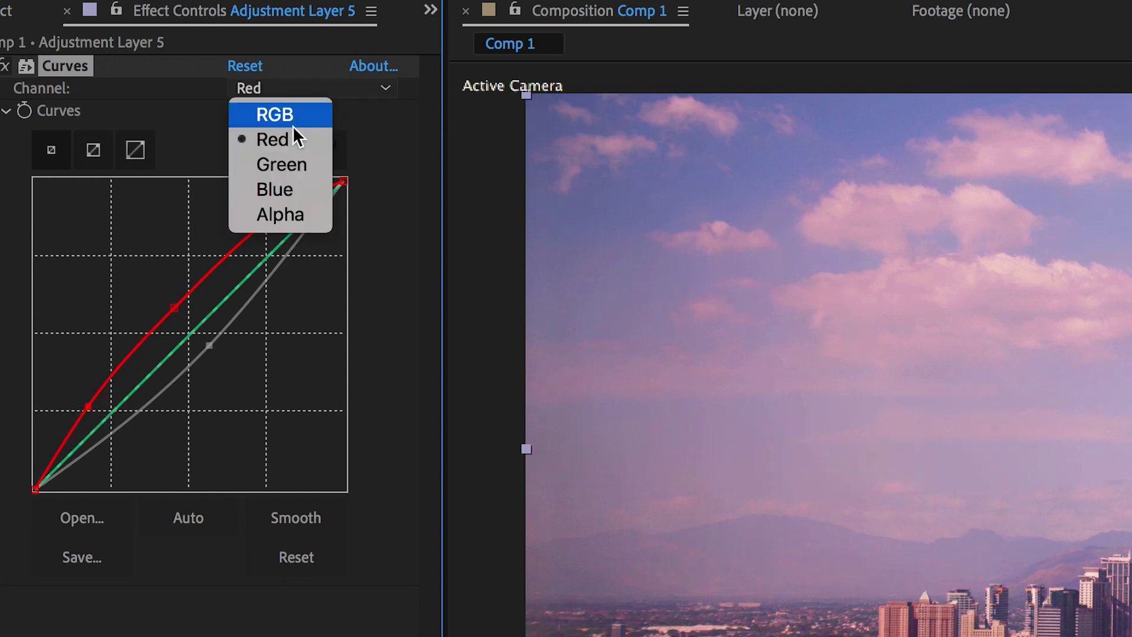
{"action": "left_click", "coordinate": [271, 163]}
{"action": "mouse_move", "coordinate": [200, 323]}
{"action": "left_mouse_down"}
{"action": "mouse_move", "coordinate": [219, 346]}
{"action": "mouse_move", "coordinate": [210, 328]}
{"action": "left_mouse_up"}
{"action": "left_click", "coordinate": [285, 89]}
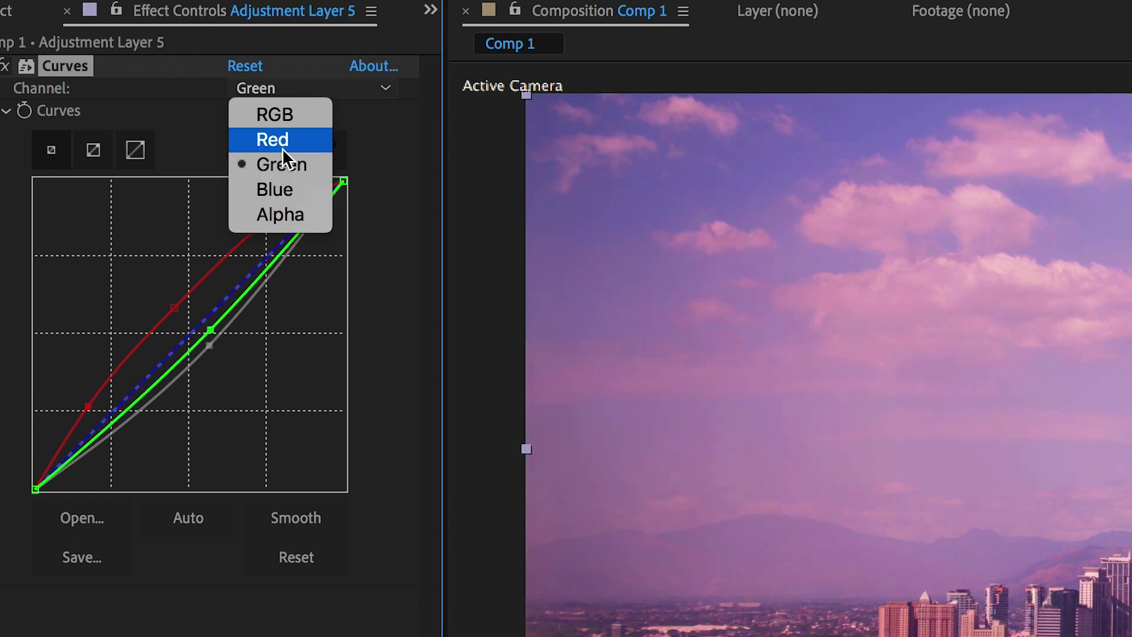
{"action": "left_click", "coordinate": [276, 187]}
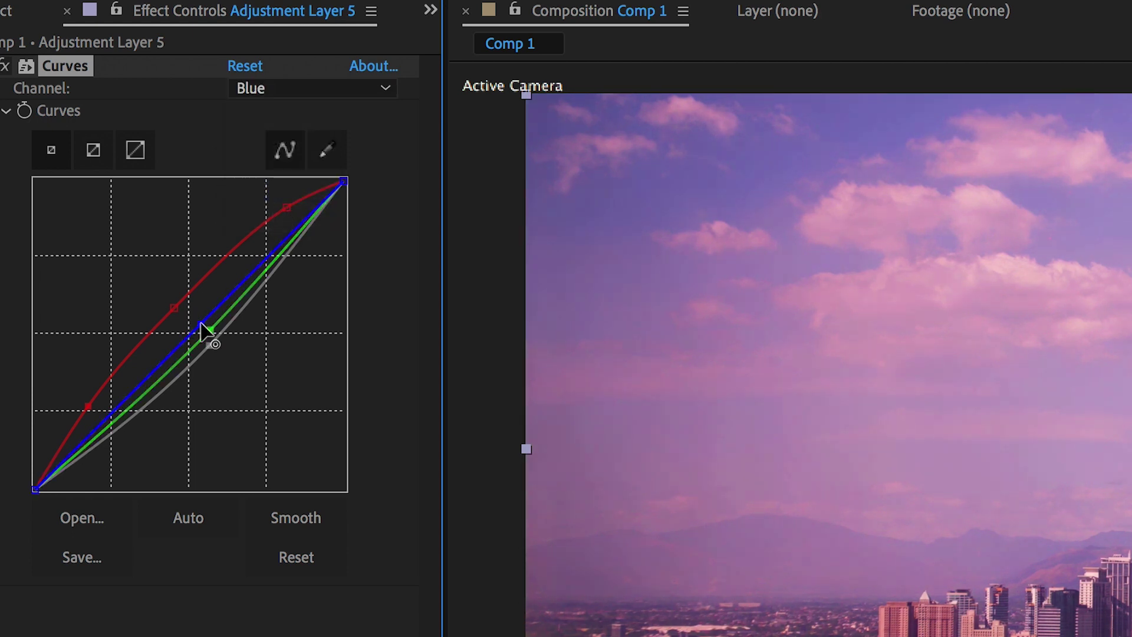
{"action": "left_click_drag", "start_coordinate": [201, 323], "coordinate": [214, 336]}
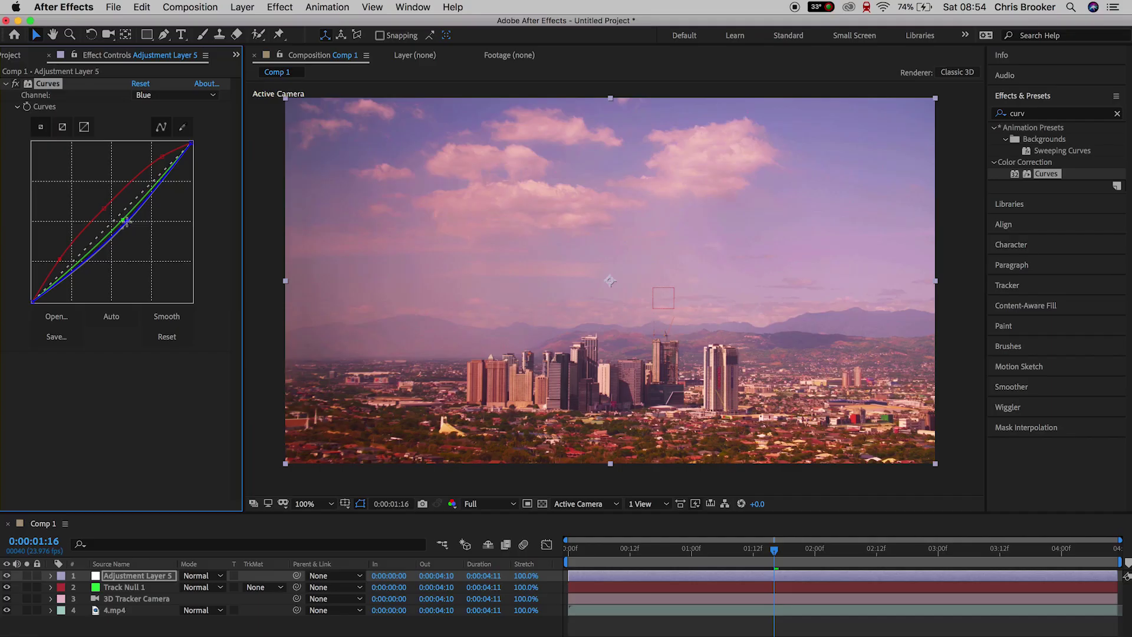
{"action": "left_click", "coordinate": [197, 635]}
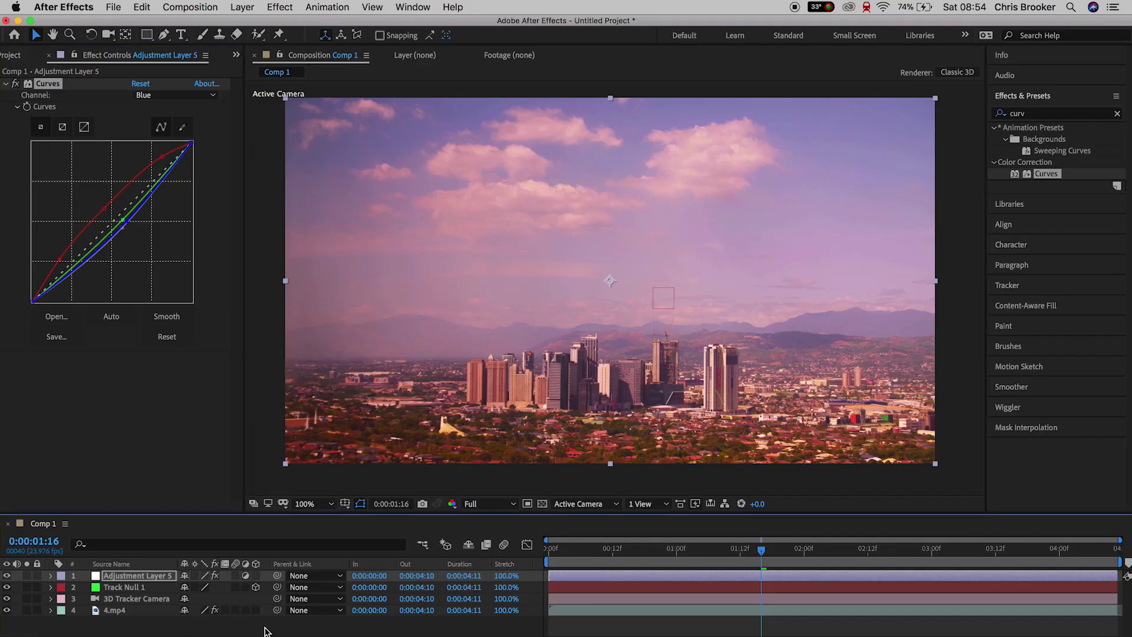
Step: Create a 1920×1080 black solid layer, Black Solid 3, with default settings
{"action": "left_click", "coordinate": [242, 7]}
{"action": "mouse_move", "coordinate": [249, 22]}
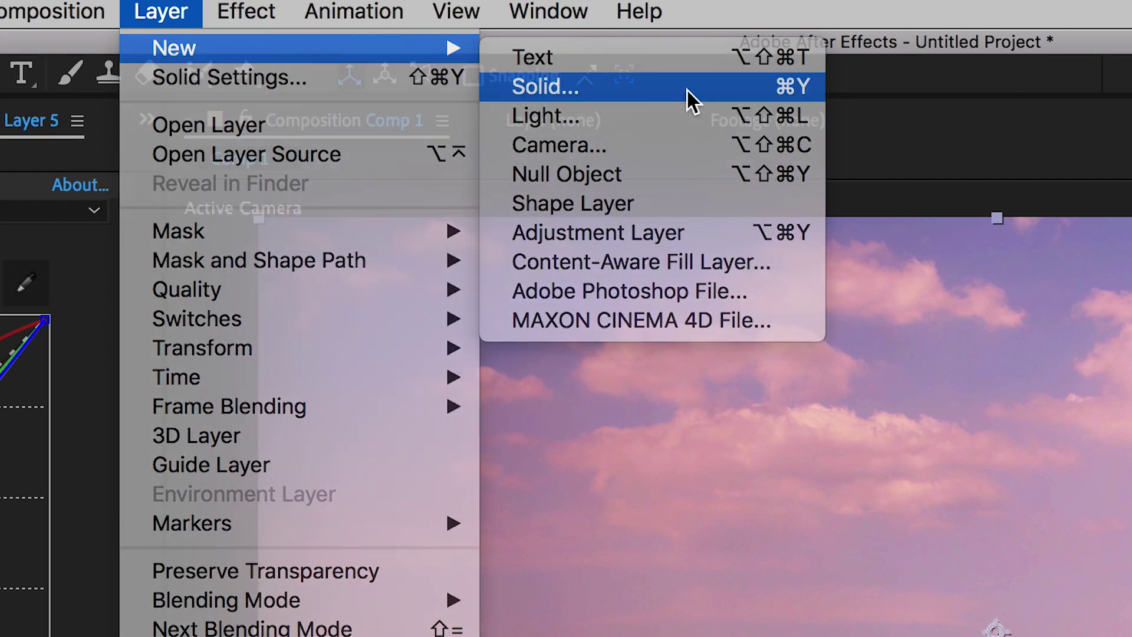
{"action": "left_click", "coordinate": [686, 88]}
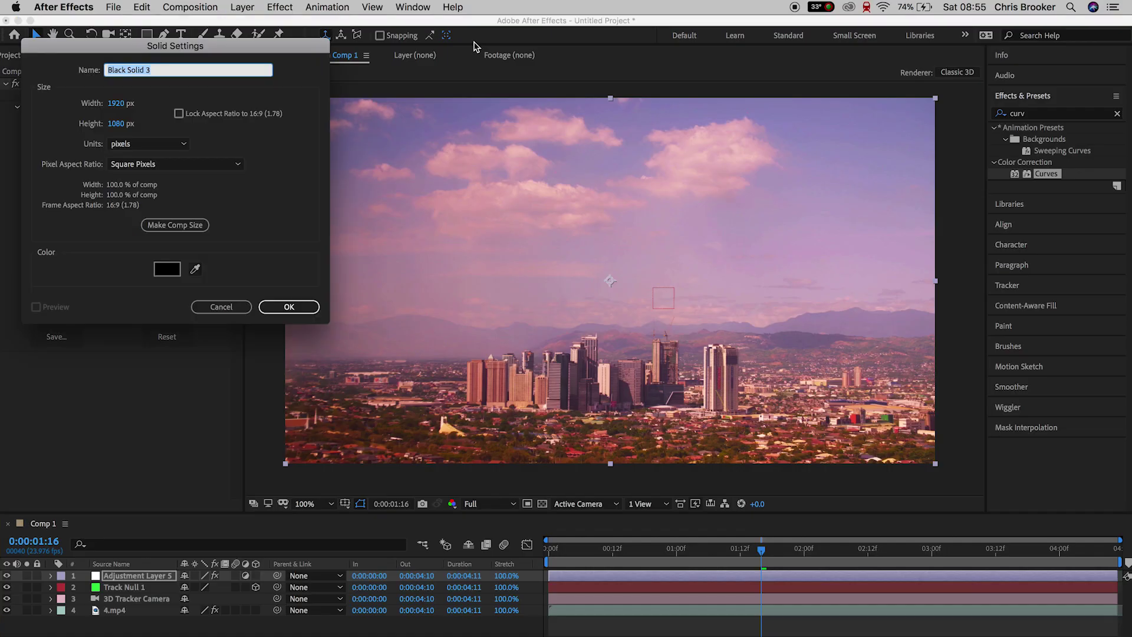
{"action": "left_click", "coordinate": [299, 307]}
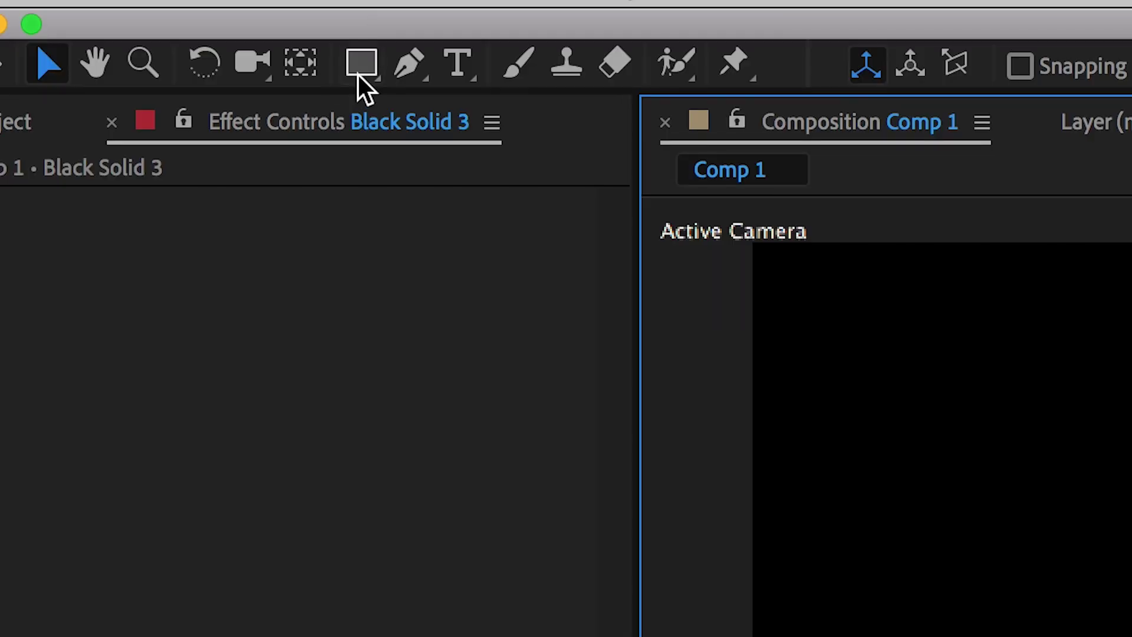
Step: Mask the black solid to a bottom band with a rectangle and feather it 66 pixels
{"action": "left_click", "coordinate": [359, 74]}
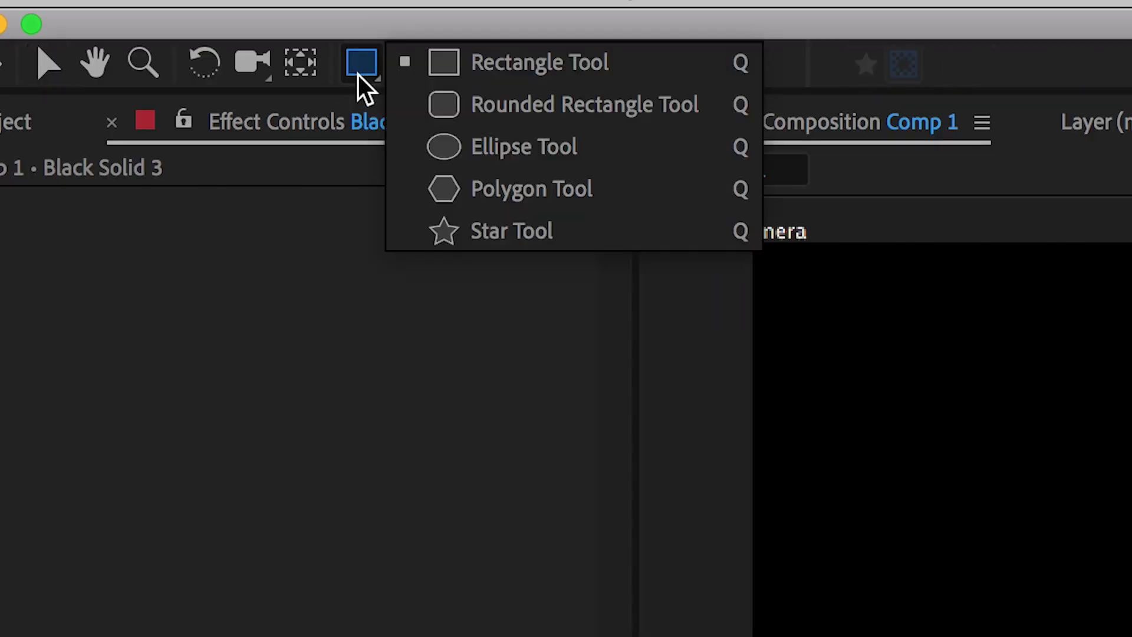
{"action": "left_click", "coordinate": [494, 59]}
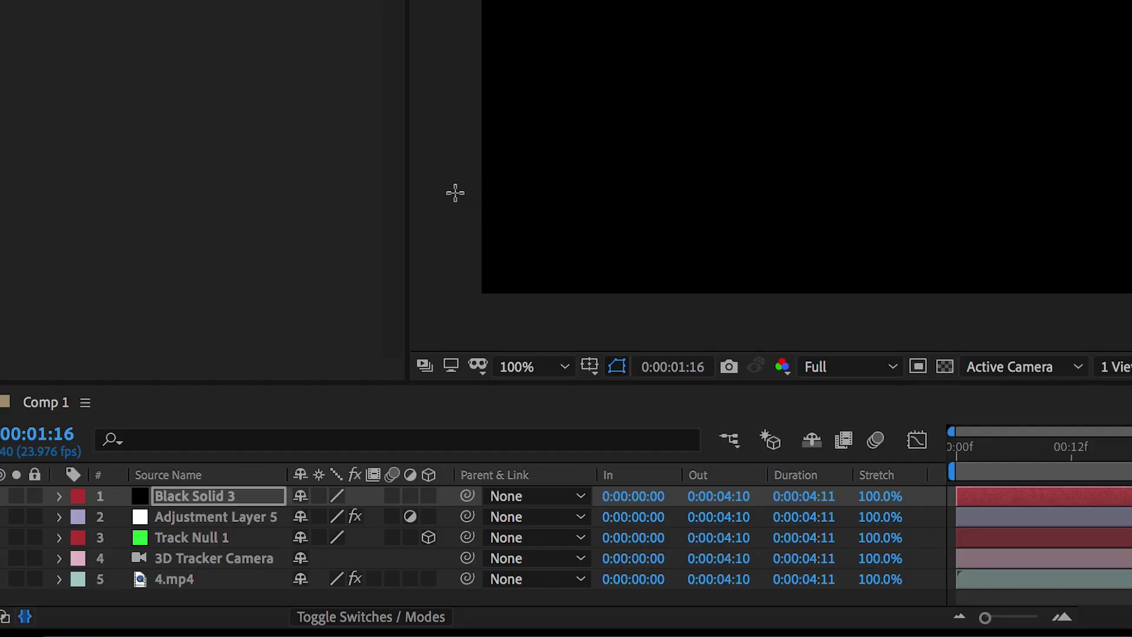
{"action": "left_click_drag", "start_coordinate": [454, 193], "coordinate": [1126, 347]}
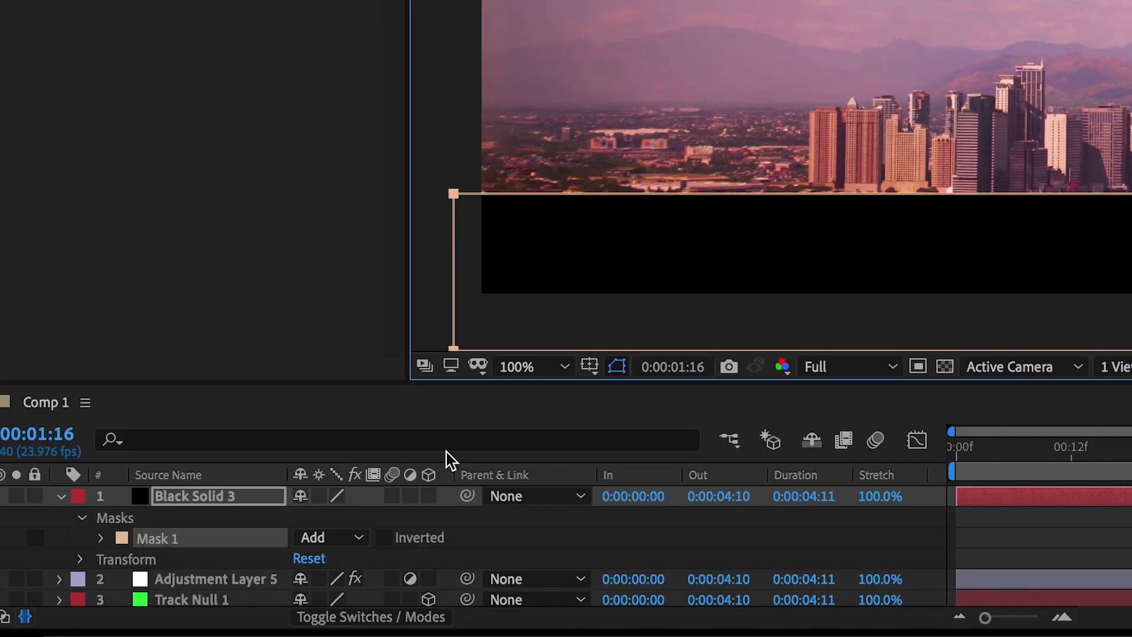
{"action": "left_click", "coordinate": [101, 538]}
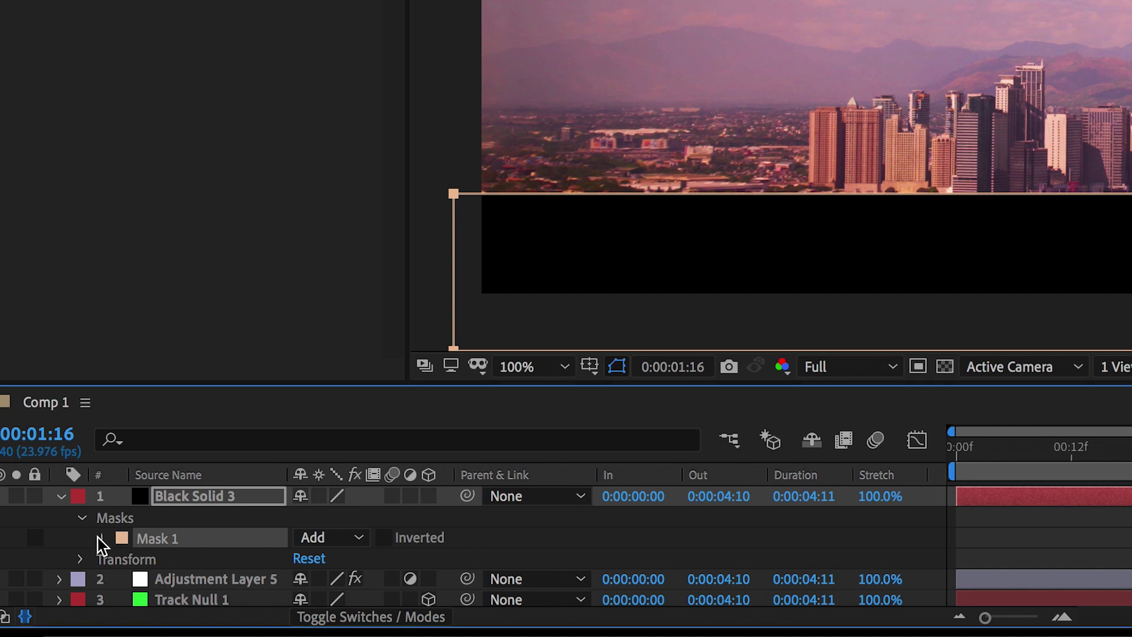
{"action": "left_click_drag", "start_coordinate": [321, 554], "coordinate": [405, 556]}
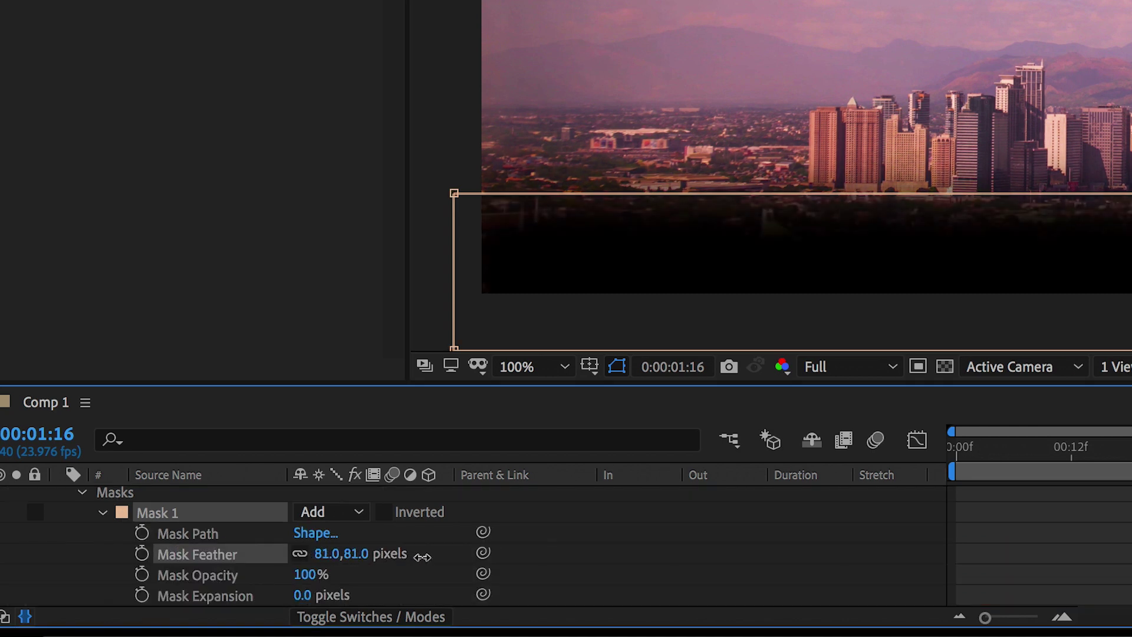
{"action": "left_click", "coordinate": [318, 581]}
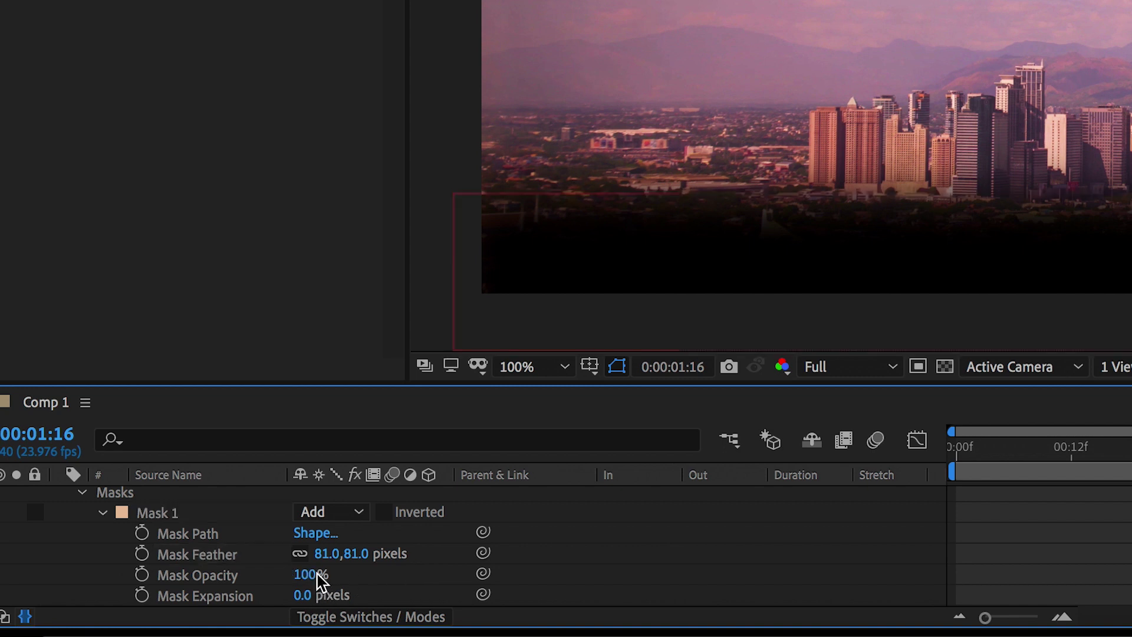
Step: Lower the solid's mask opacity to 56%, preview, and make Black Solid 3 a 3D layer
{"action": "left_click_drag", "start_coordinate": [316, 580], "coordinate": [263, 584]}
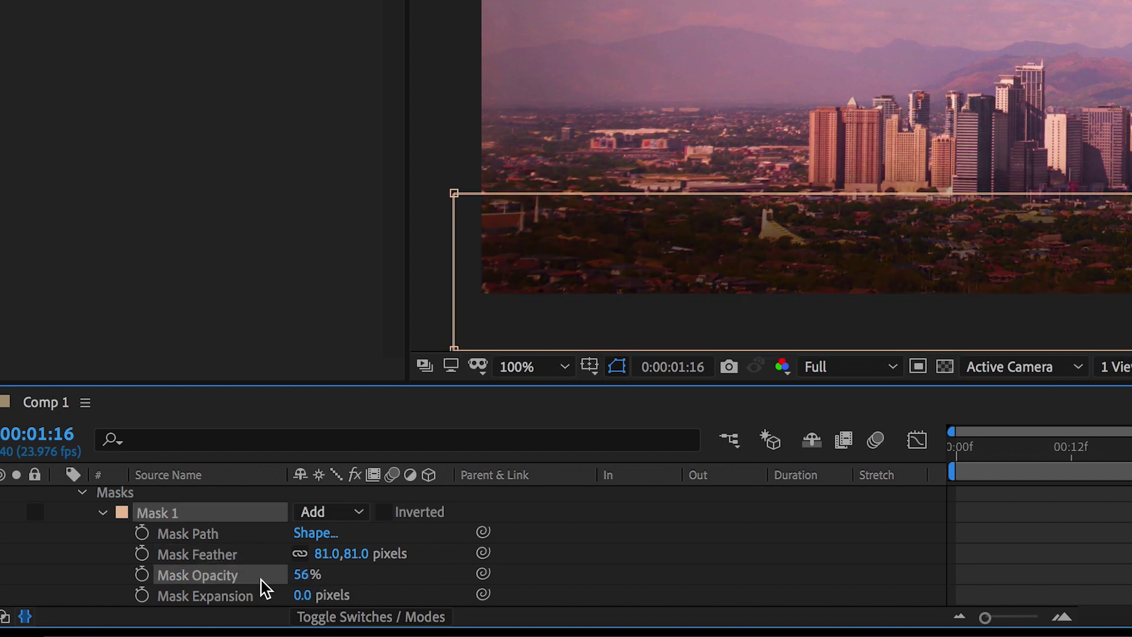
{"action": "scroll", "coordinate": [266, 587], "scroll_direction": "up", "scroll_amount": 1}
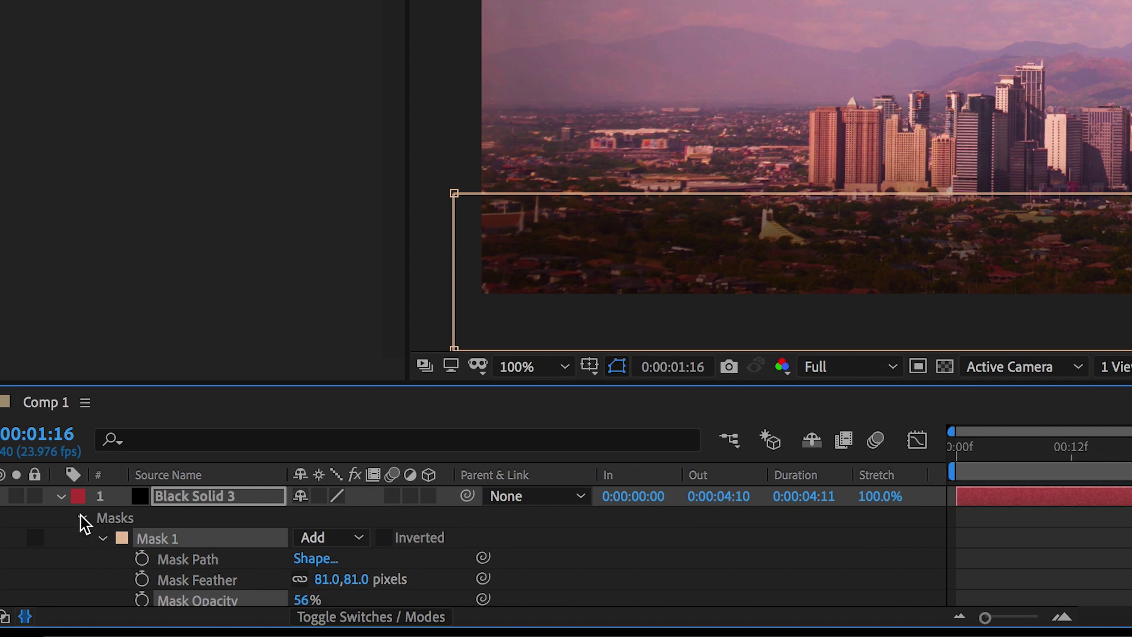
{"action": "left_click", "coordinate": [61, 497]}
{"action": "key", "text": "space"}
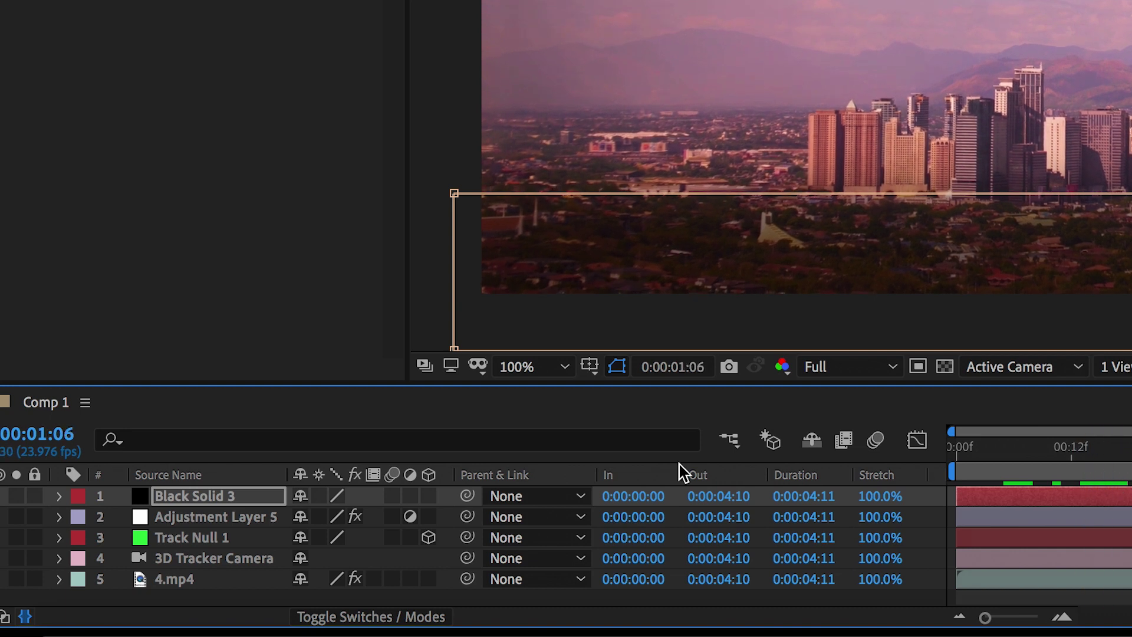
{"action": "left_click", "coordinate": [428, 495]}
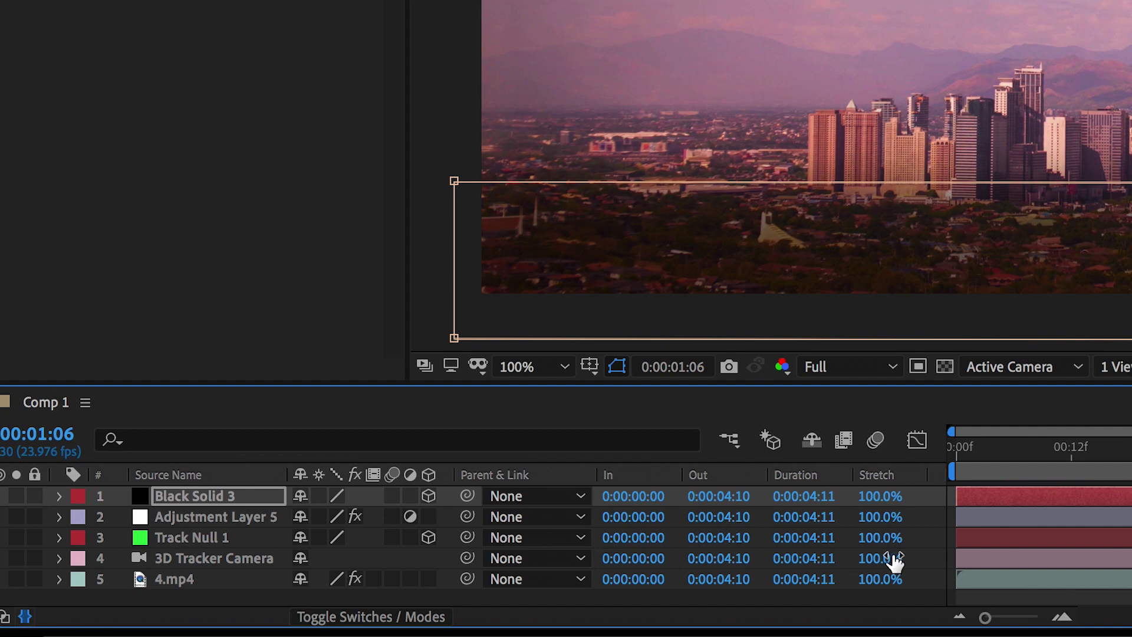
{"action": "left_click_drag", "start_coordinate": [1119, 478], "coordinate": [993, 479]}
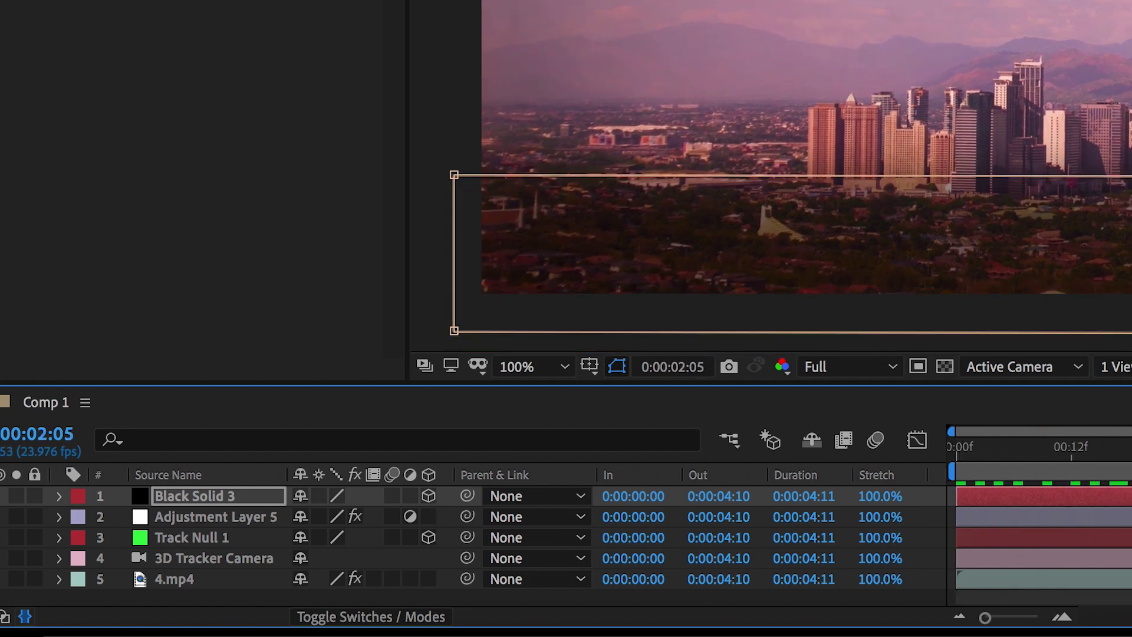
{"action": "key", "text": "ctrl+shift+a"}
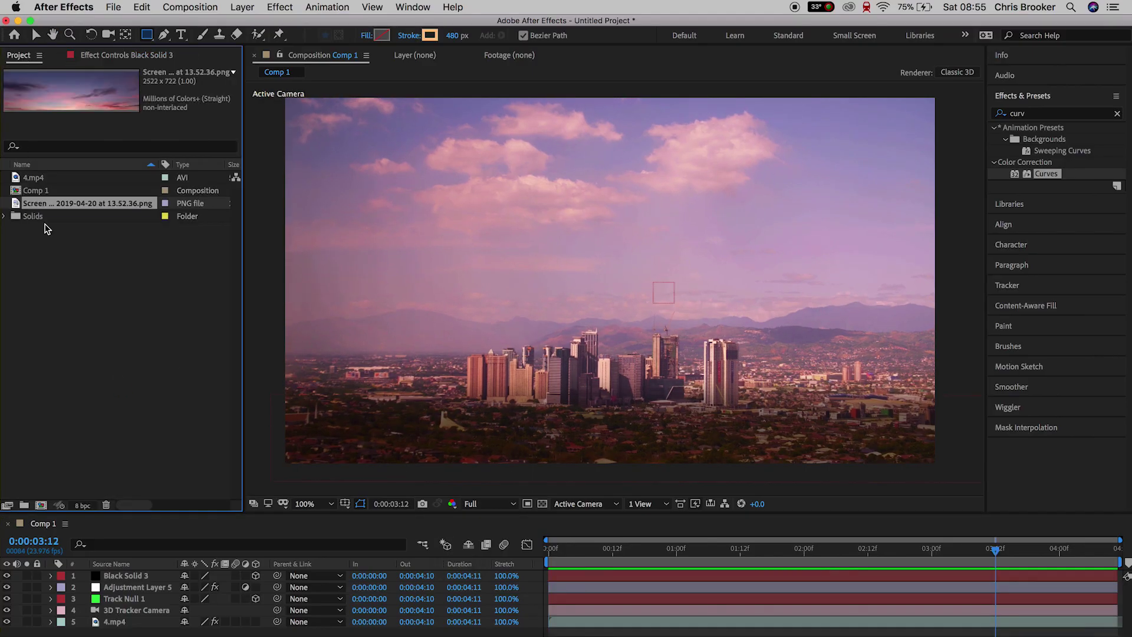
Step: Add the sunset sky PNG as the top layer, make it 3D, and position it above the skyline
{"action": "left_click_drag", "start_coordinate": [165, 573], "coordinate": [172, 563]}
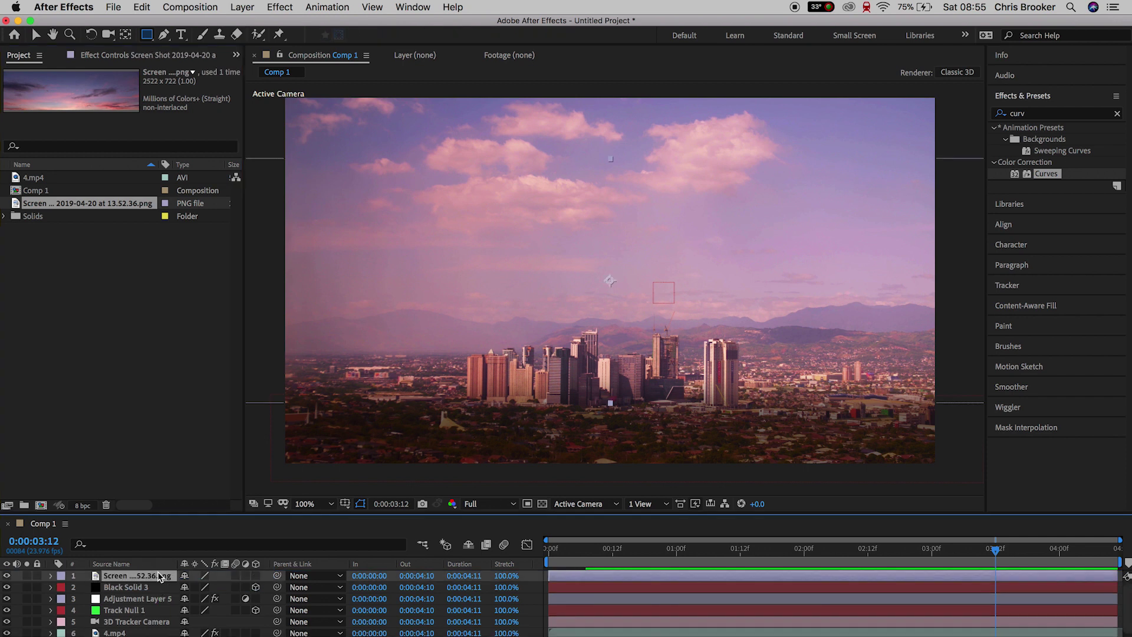
{"action": "key", "text": "v"}
{"action": "left_click_drag", "start_coordinate": [494, 259], "coordinate": [511, 197]}
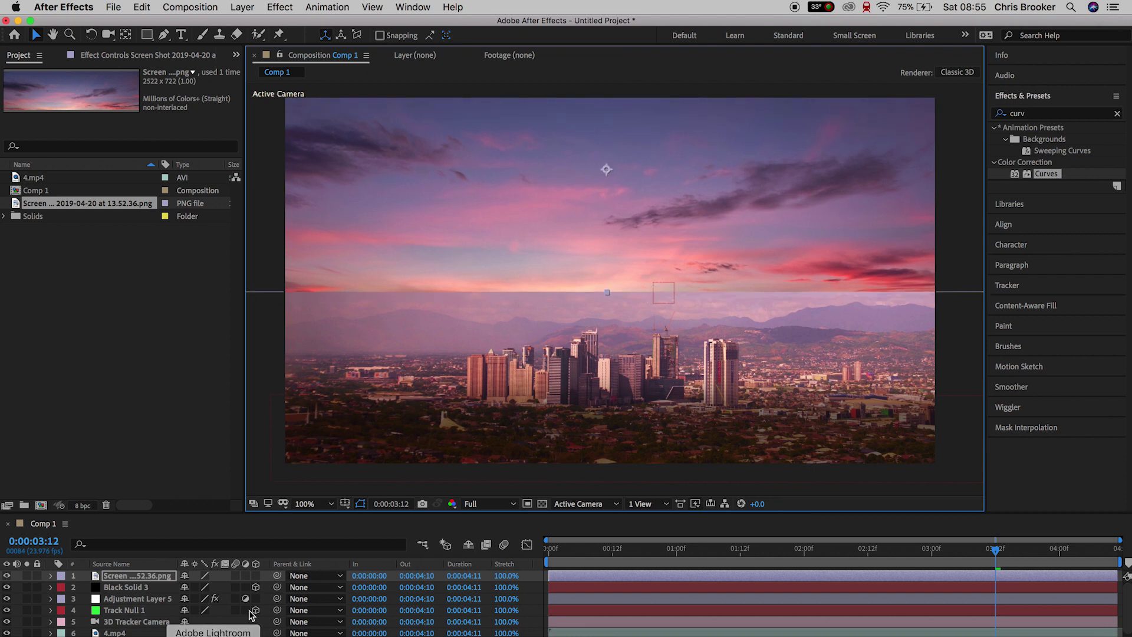
{"action": "left_click", "coordinate": [255, 575]}
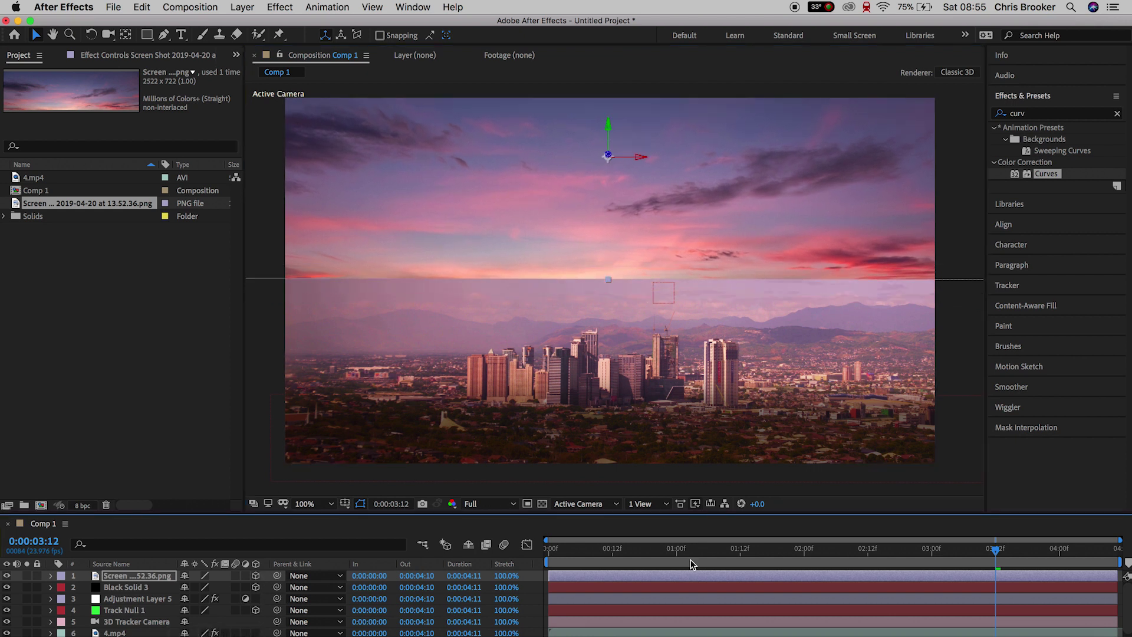
{"action": "left_click_drag", "start_coordinate": [691, 560], "coordinate": [574, 565]}
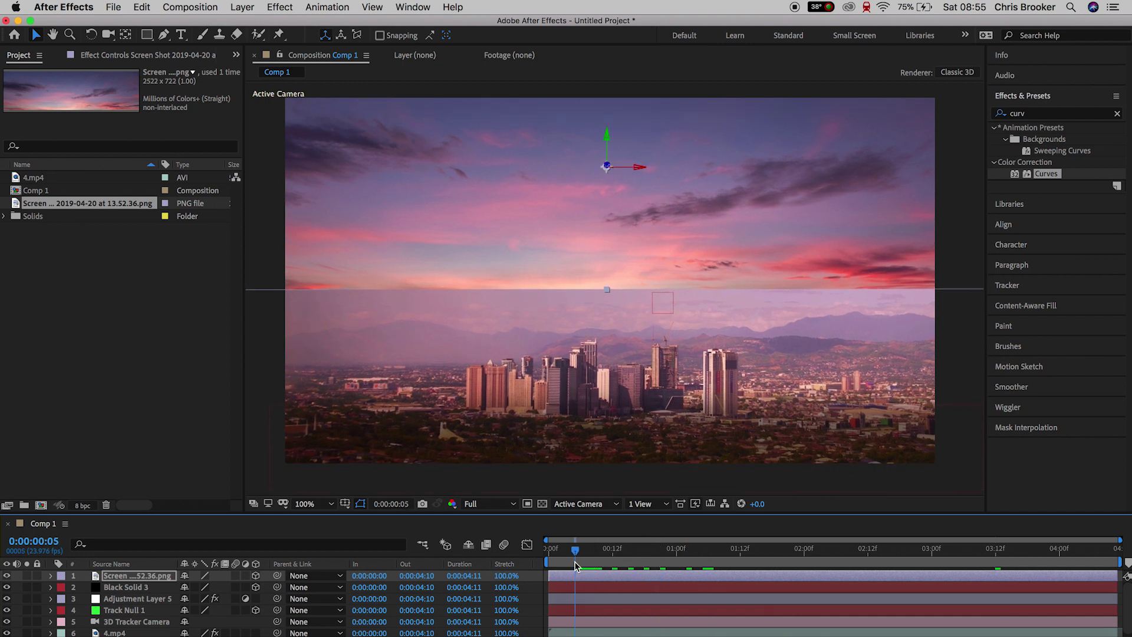
{"action": "left_click_drag", "start_coordinate": [589, 245], "coordinate": [591, 279]}
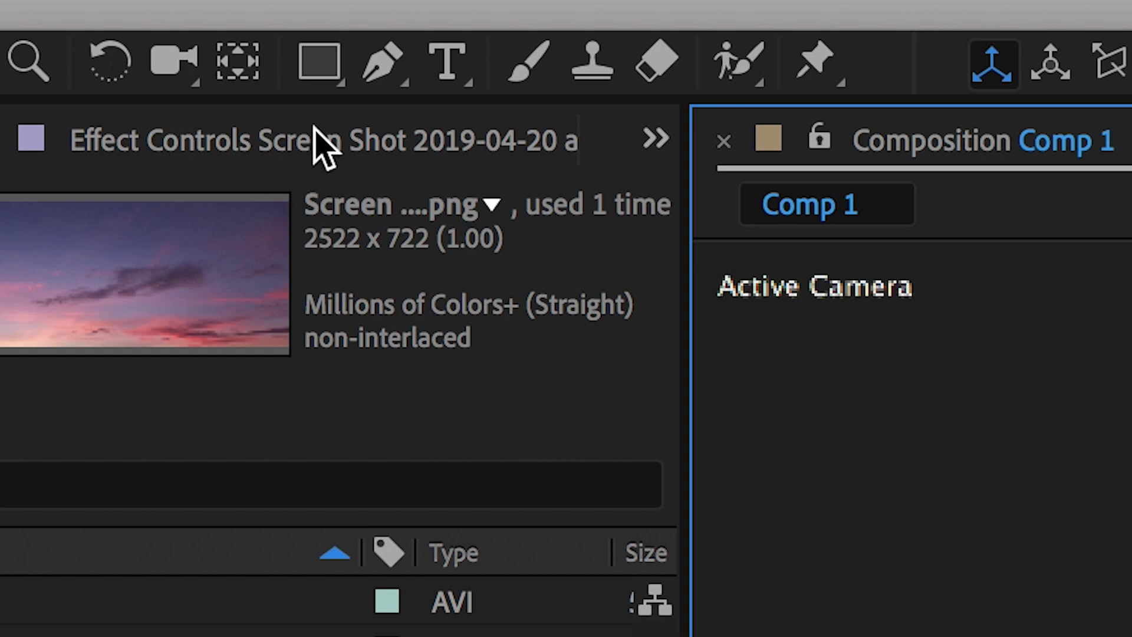
Step: Draw a rectangular Mask 1 on the sky layer, feather it 98 pixels, and preview the blend
{"action": "left_click", "coordinate": [318, 60]}
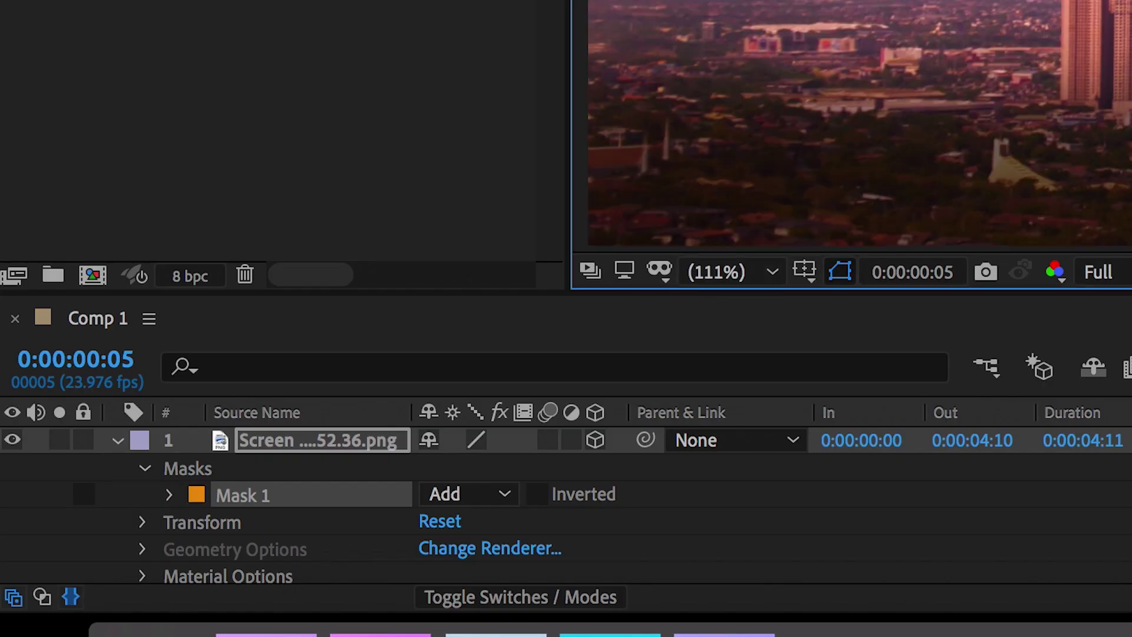
{"action": "left_click", "coordinate": [166, 496]}
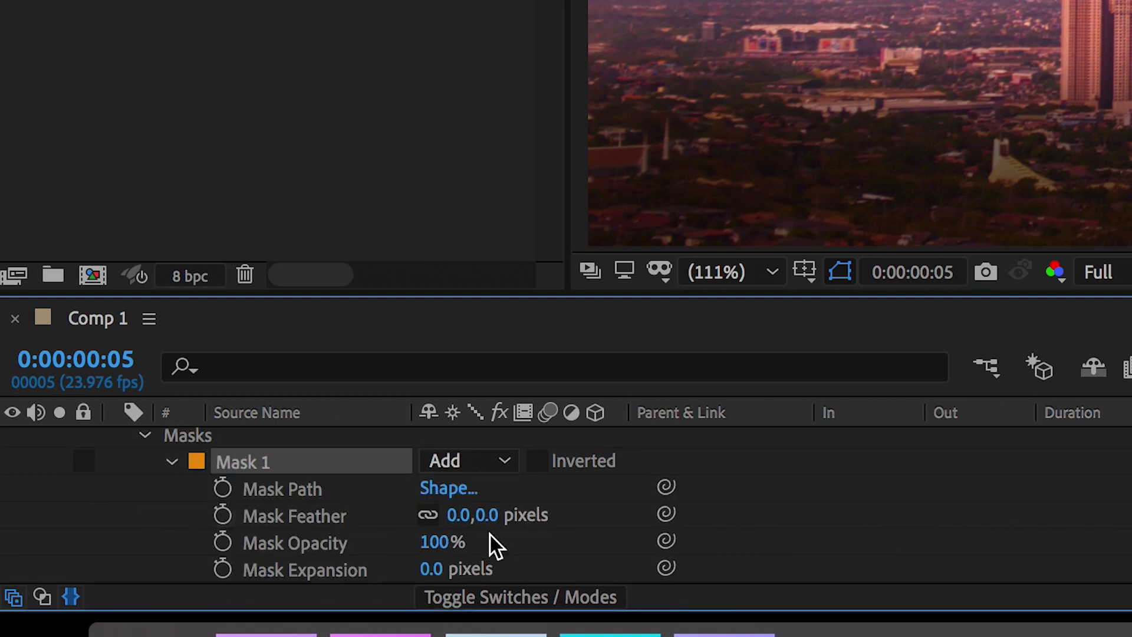
{"action": "left_click_drag", "start_coordinate": [484, 516], "coordinate": [667, 538]}
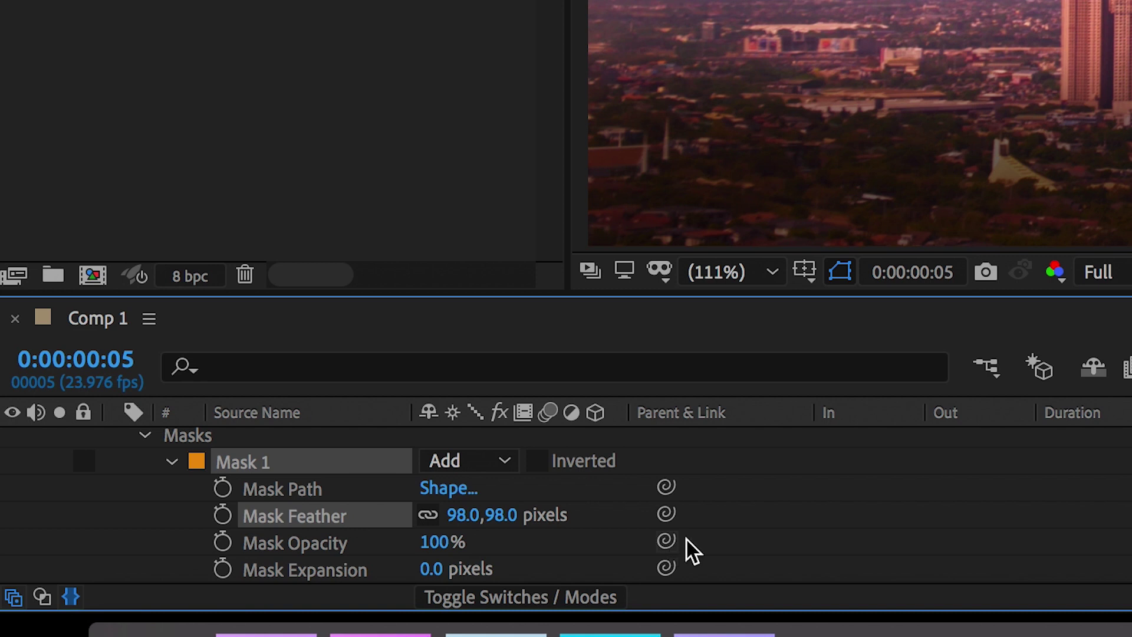
{"action": "key", "text": "F2"}
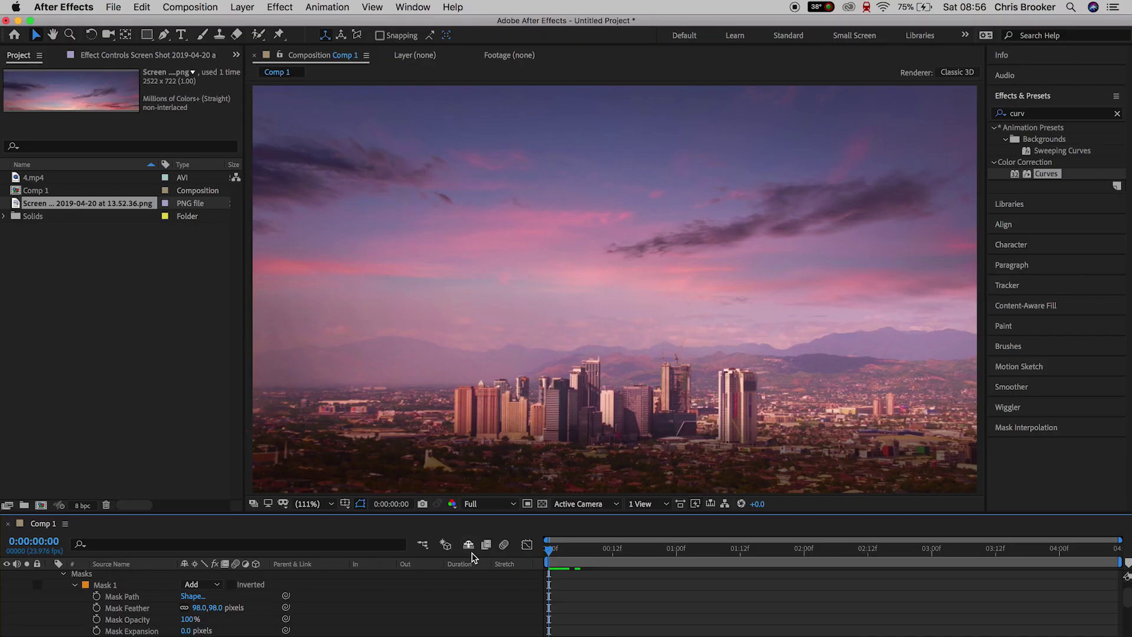
{"action": "key", "text": "space"}
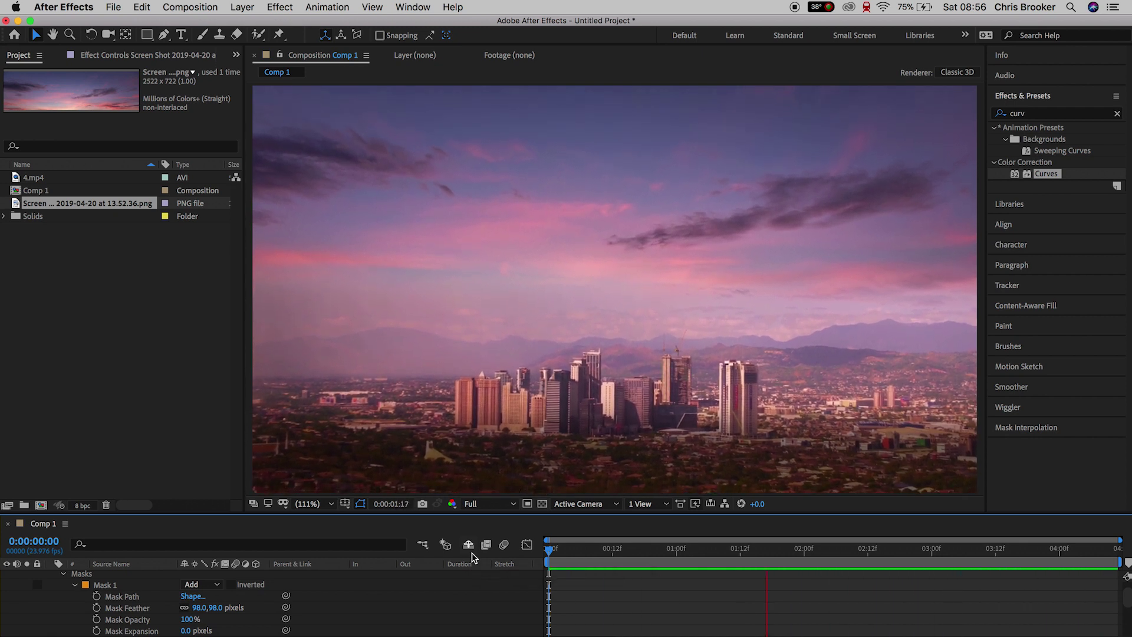
{"action": "key", "text": "space"}
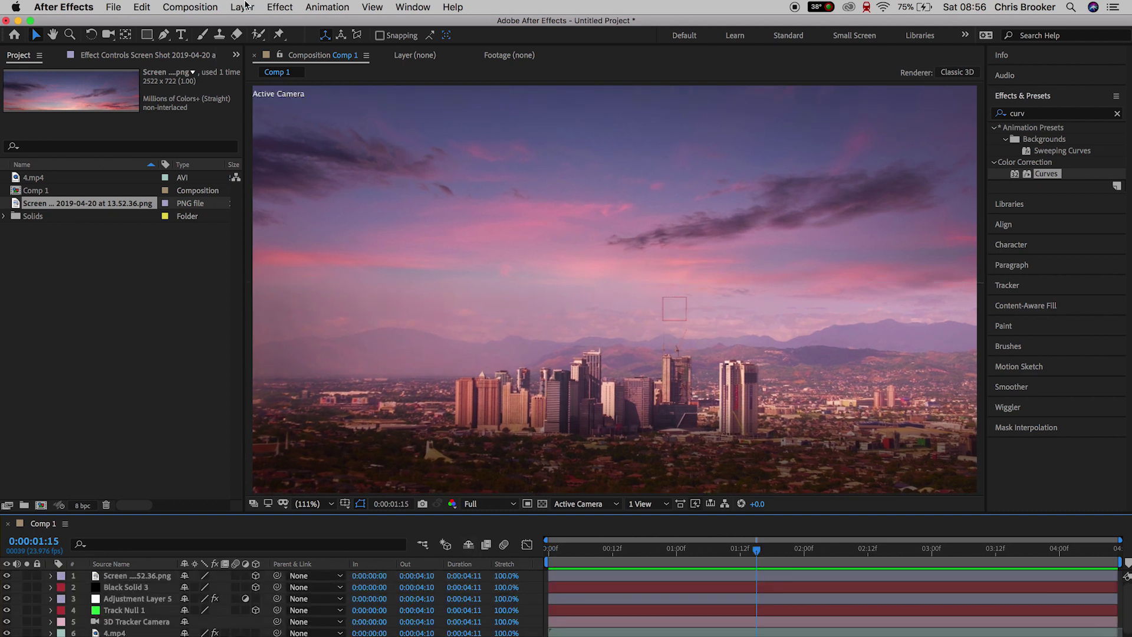
Step: Add Adjustment Layer 6 on top and apply Lumetri Color to it
{"action": "left_click", "coordinate": [250, 6]}
{"action": "mouse_move", "coordinate": [246, 24]}
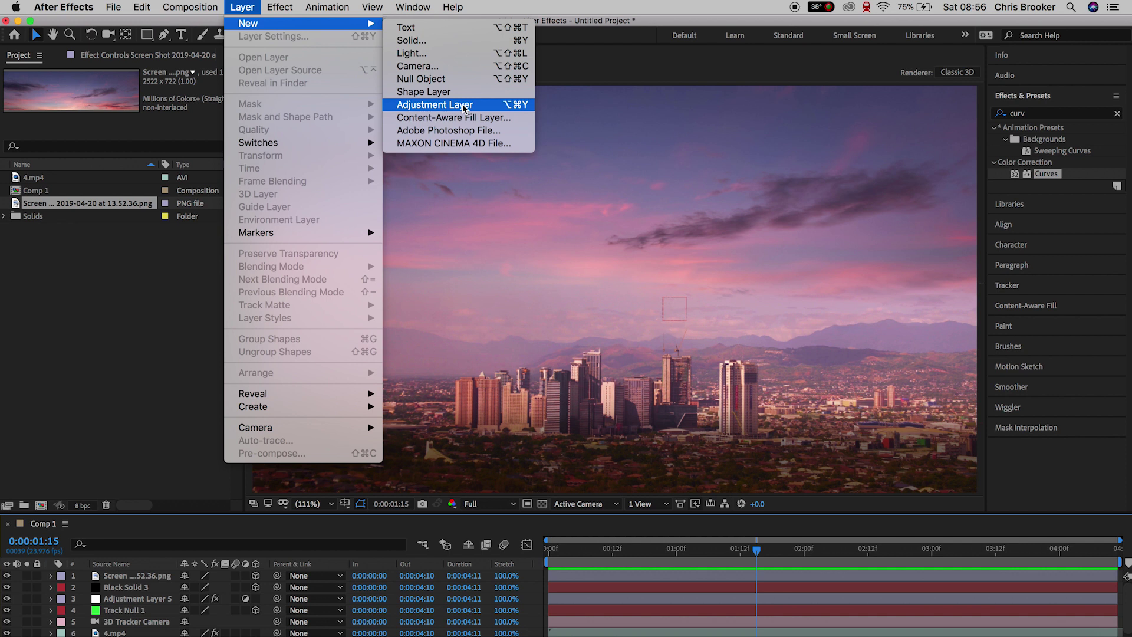
{"action": "left_click", "coordinate": [435, 104]}
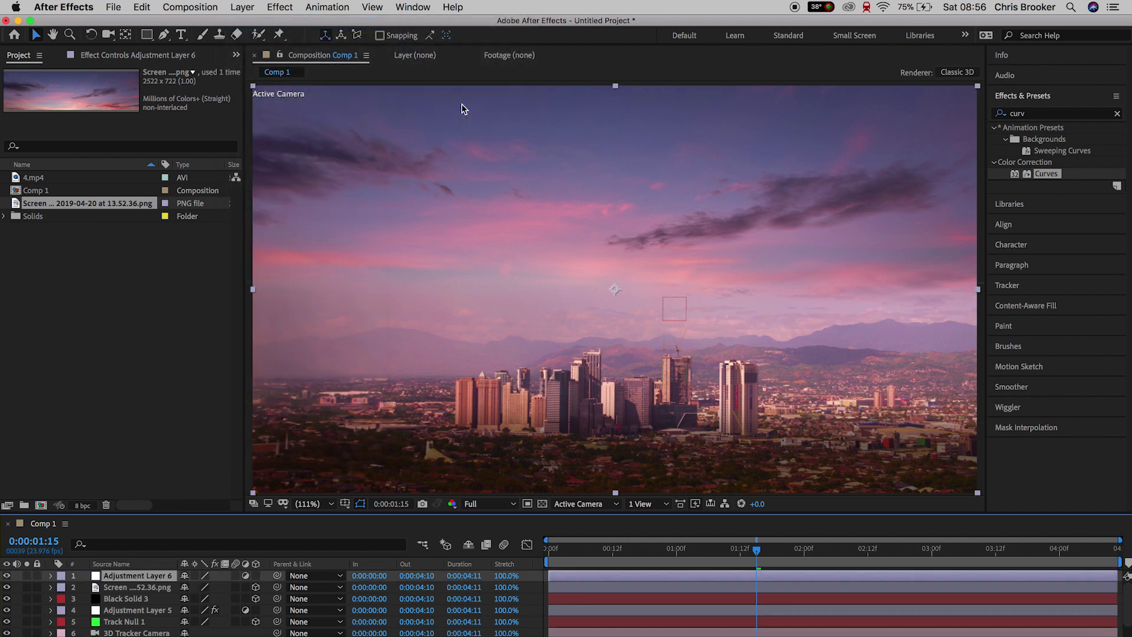
{"action": "left_click", "coordinate": [1116, 114]}
{"action": "left_click", "coordinate": [992, 208]}
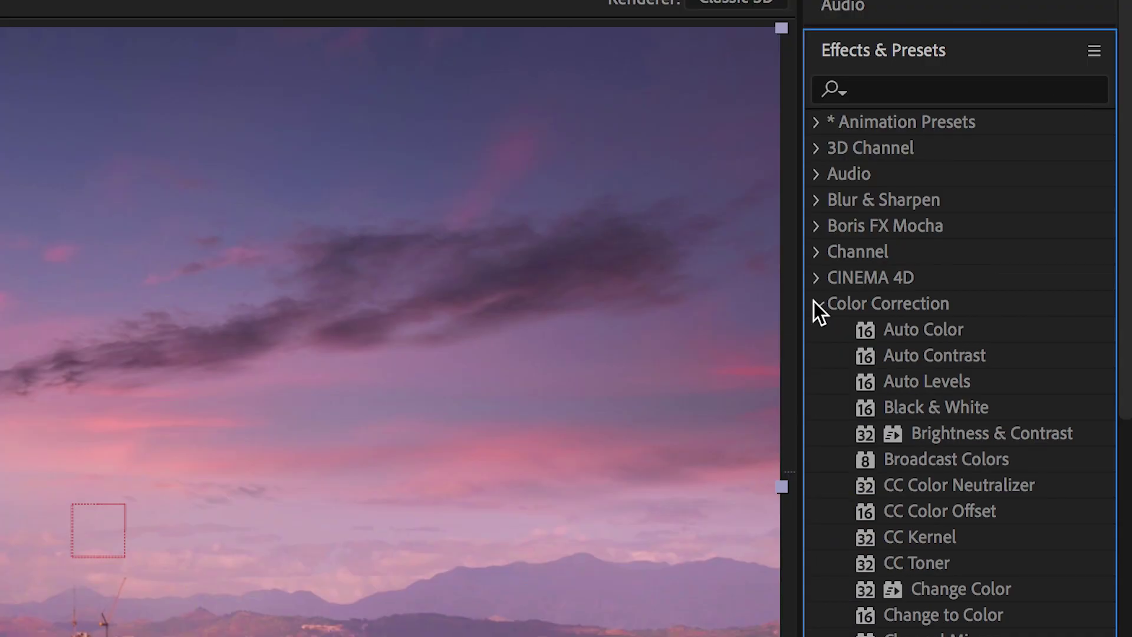
{"action": "scroll", "coordinate": [836, 466], "scroll_direction": "down", "scroll_amount": 5}
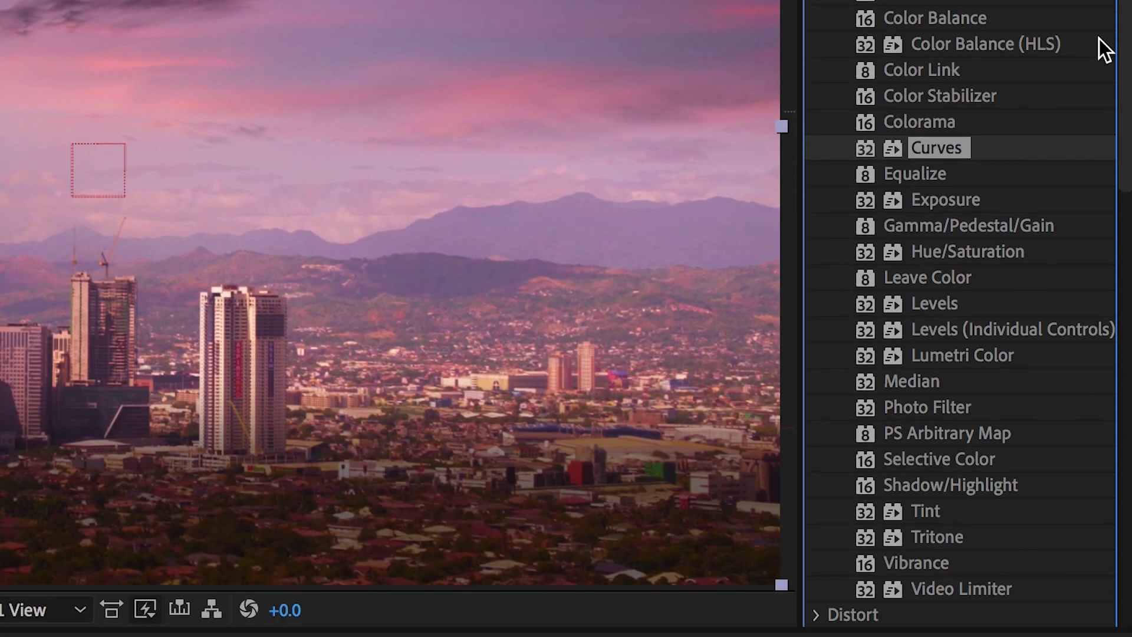
{"action": "left_click", "coordinate": [950, 347]}
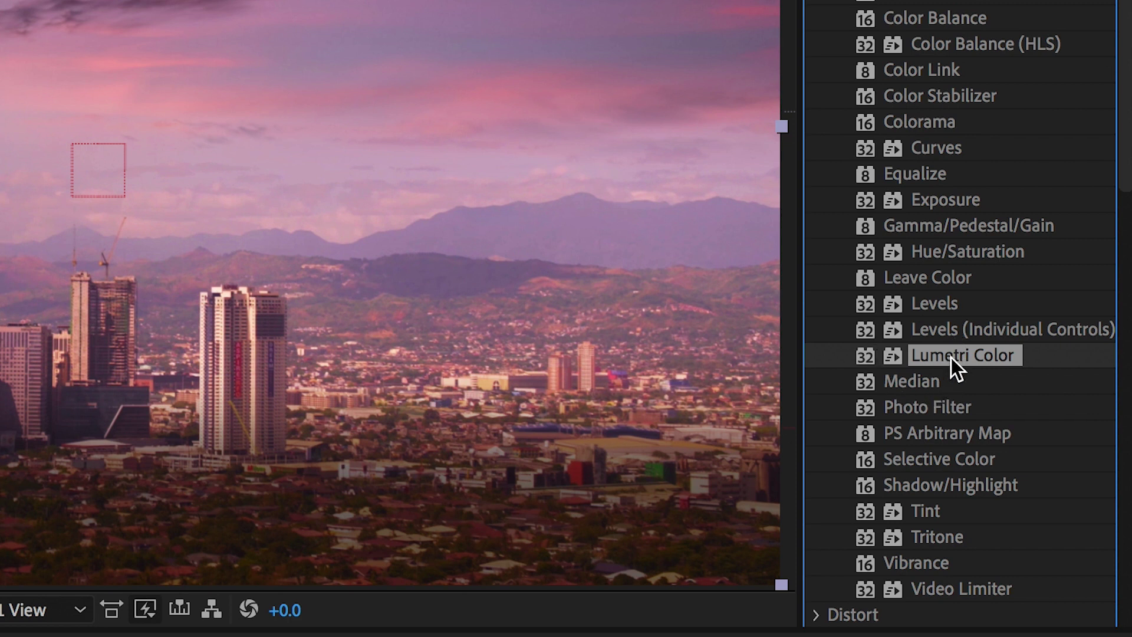
{"action": "double_click", "coordinate": [951, 356]}
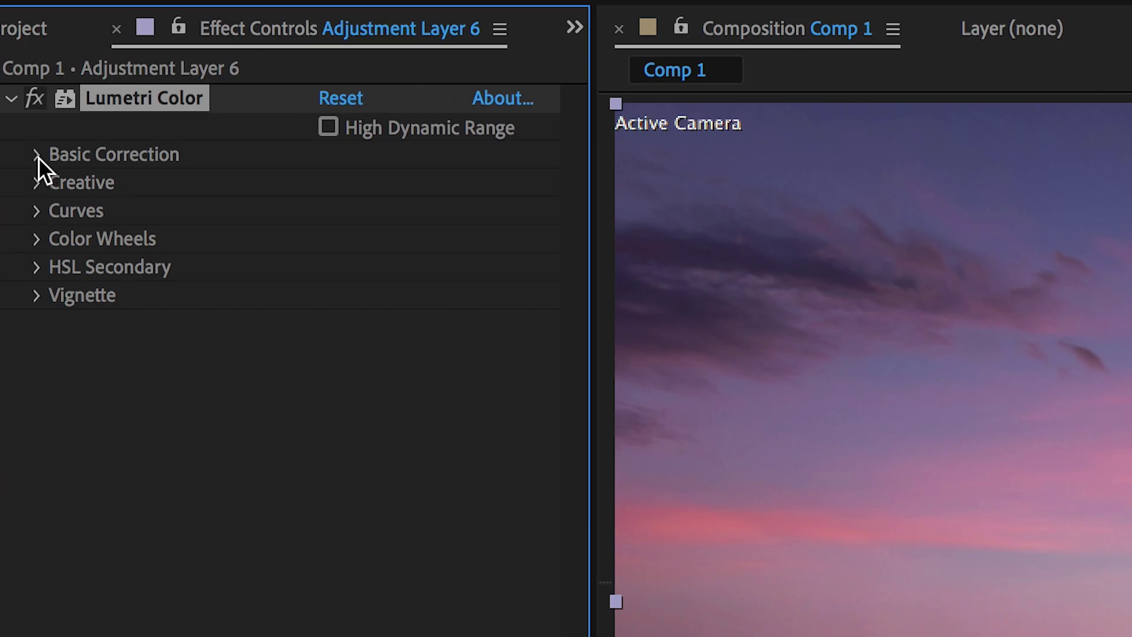
Step: Set Lumetri Color's Input LUT to D-21_delogC_EI0200_B1
{"action": "left_click", "coordinate": [36, 155]}
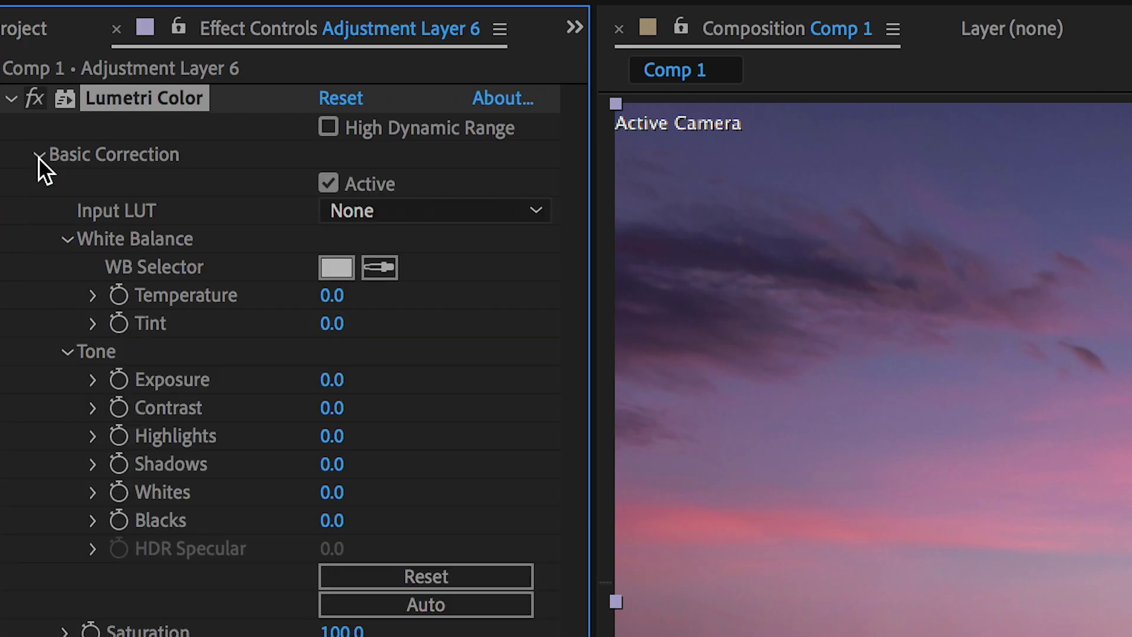
{"action": "left_click", "coordinate": [488, 189]}
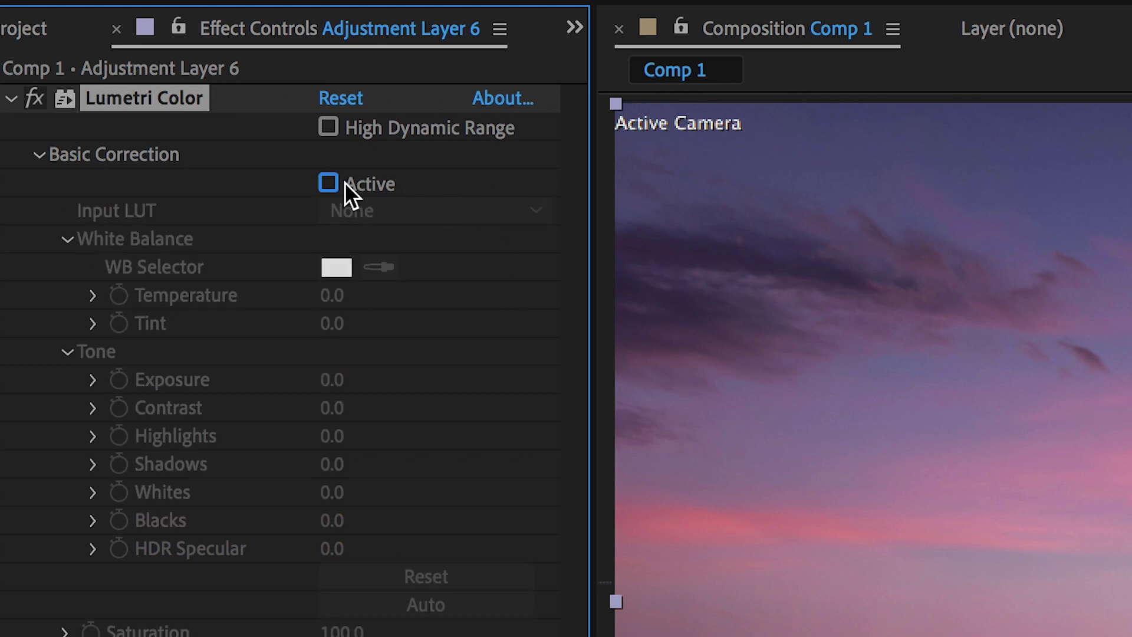
{"action": "left_click", "coordinate": [328, 183]}
{"action": "left_click", "coordinate": [393, 206]}
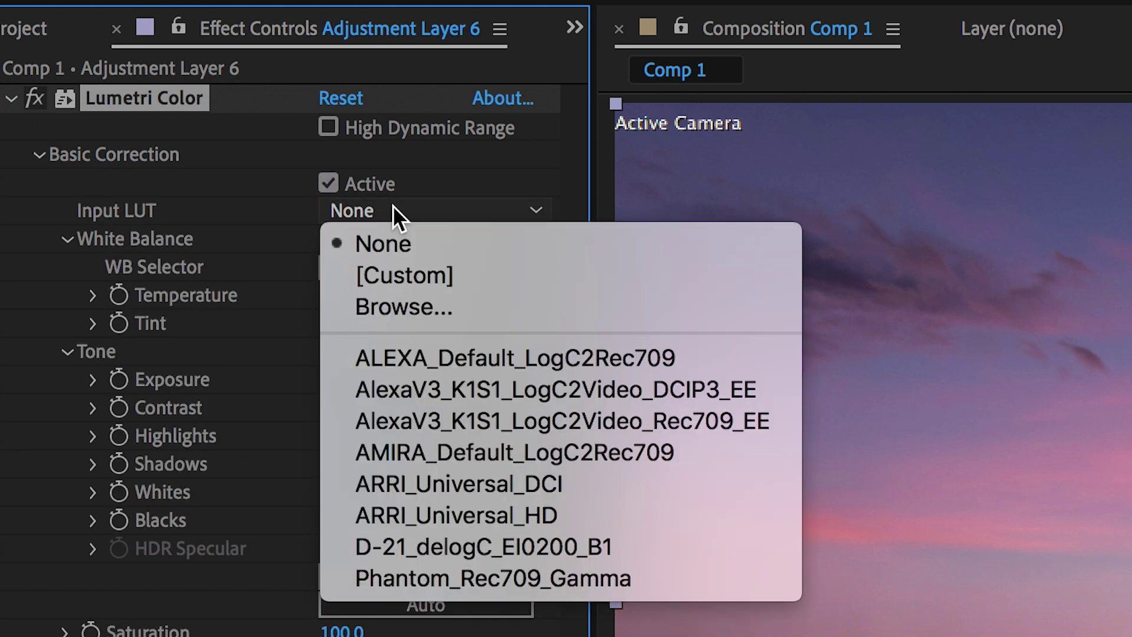
{"action": "left_click", "coordinate": [463, 547]}
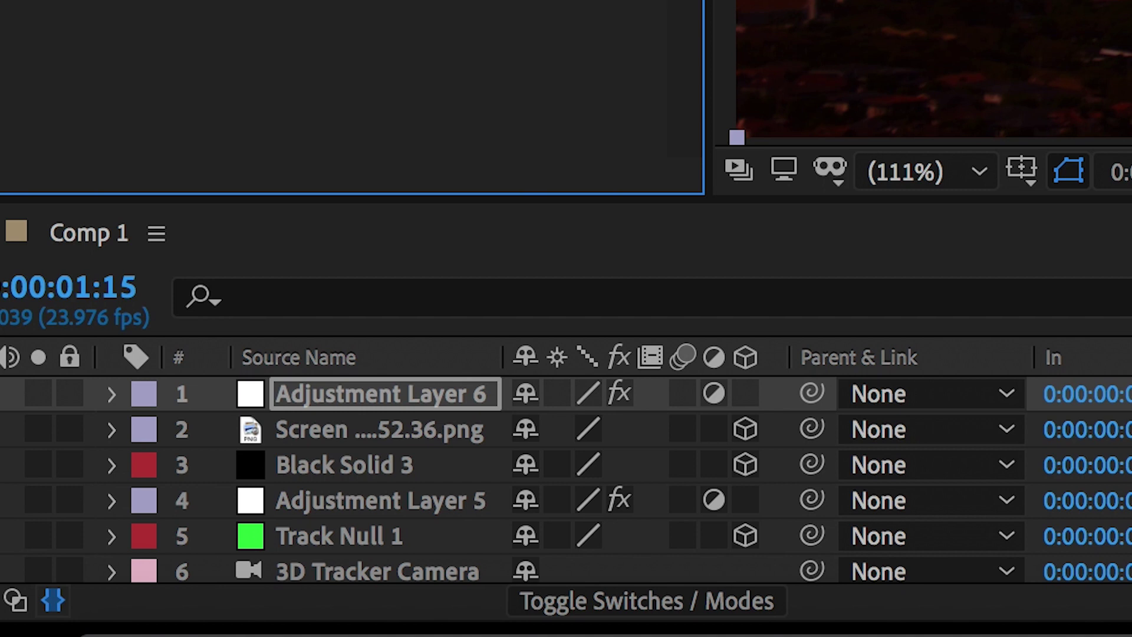
Step: Set Adjustment Layer 6 opacity to 25% and collapse the Lumetri Color settings
{"action": "left_click", "coordinate": [401, 402]}
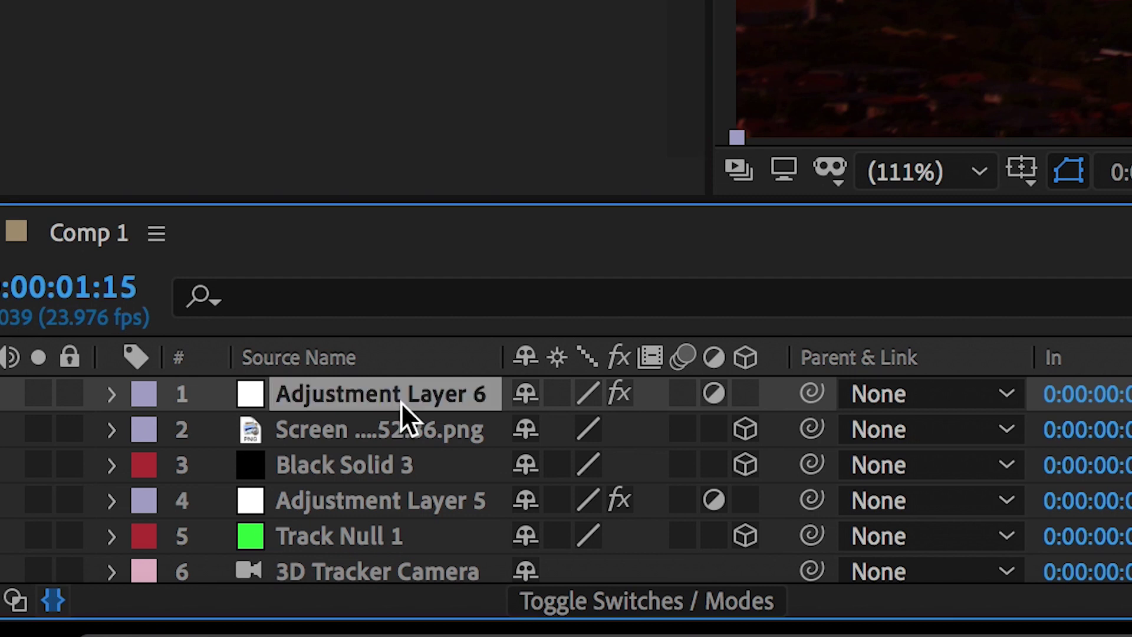
{"action": "key", "text": "t"}
{"action": "left_click_drag", "start_coordinate": [529, 448], "coordinate": [116, 500]}
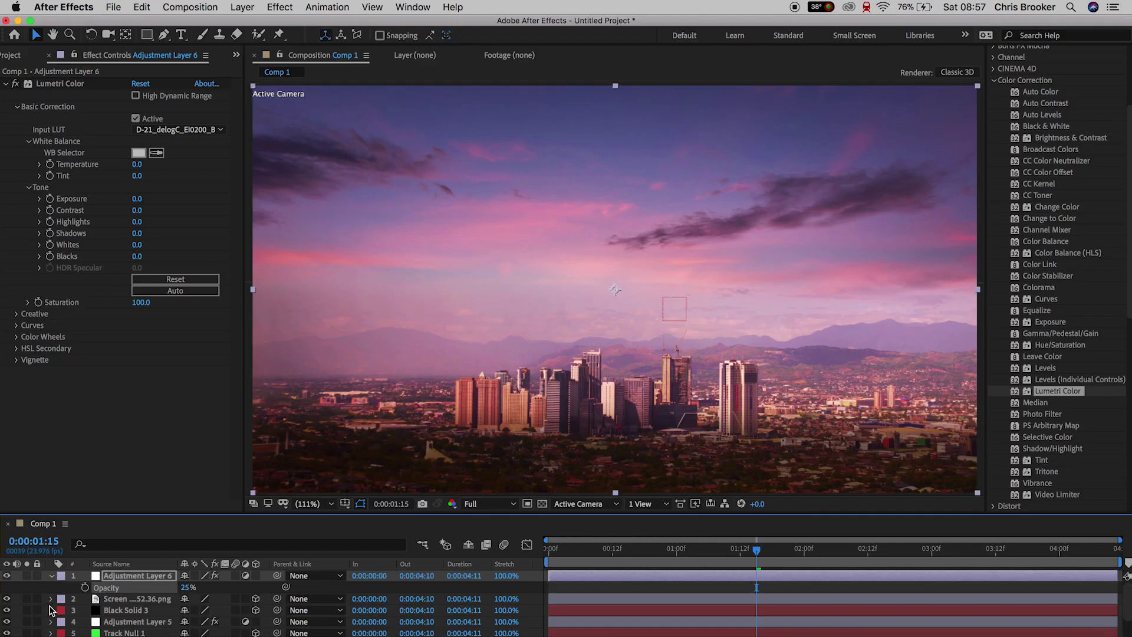
{"action": "left_click", "coordinate": [5, 83]}
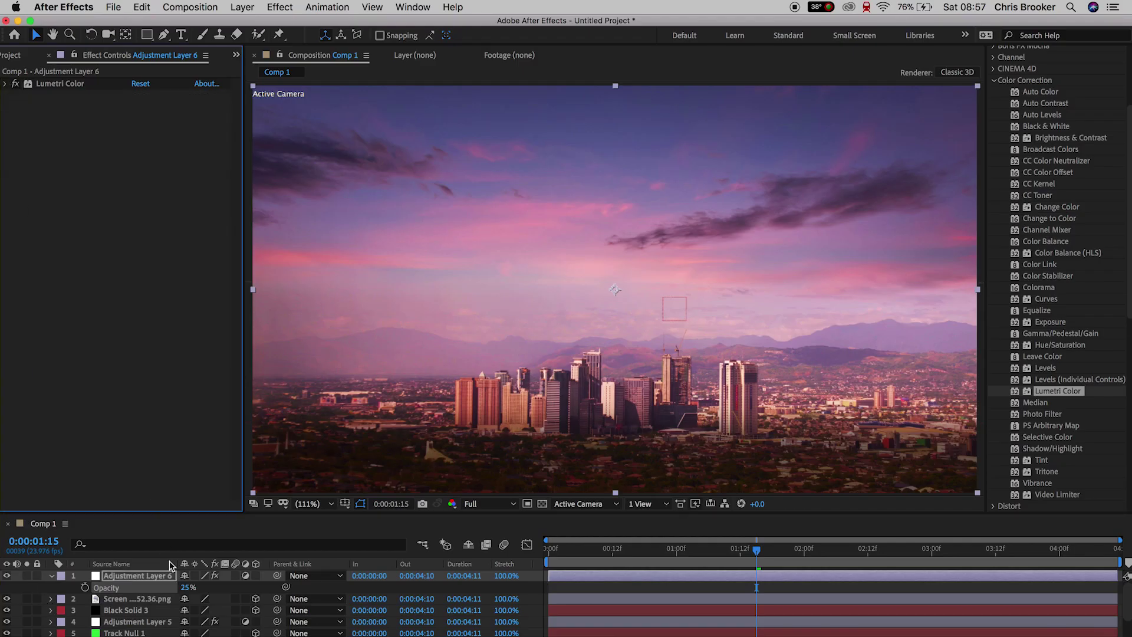
Step: Create a new black solid layer named LENS FLARE
{"action": "left_click", "coordinate": [242, 7]}
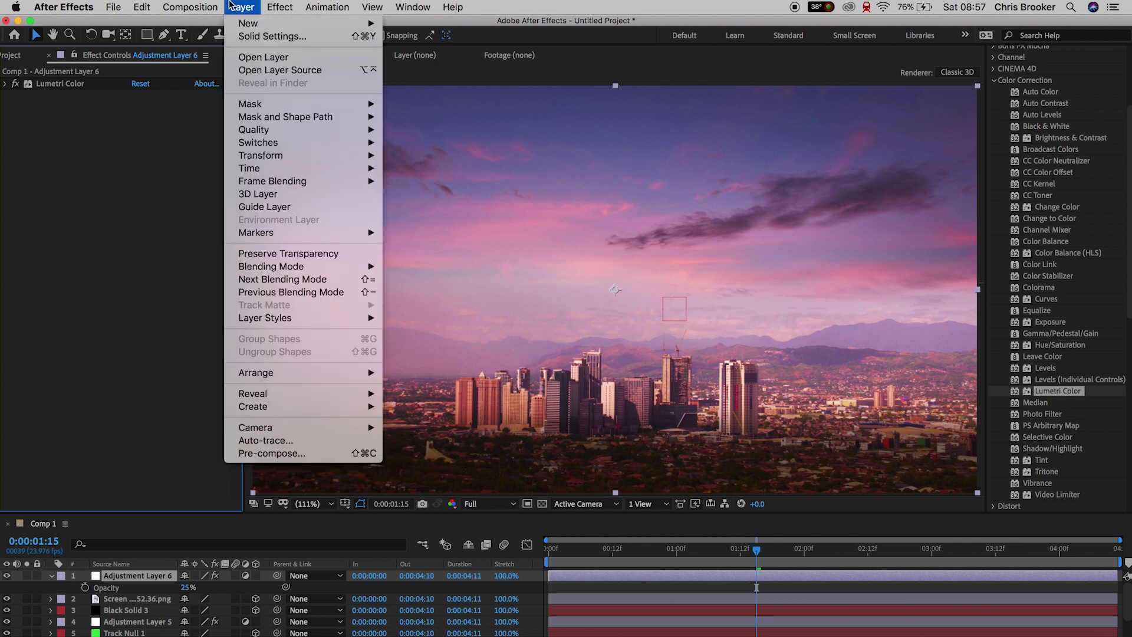
{"action": "mouse_move", "coordinate": [247, 23]}
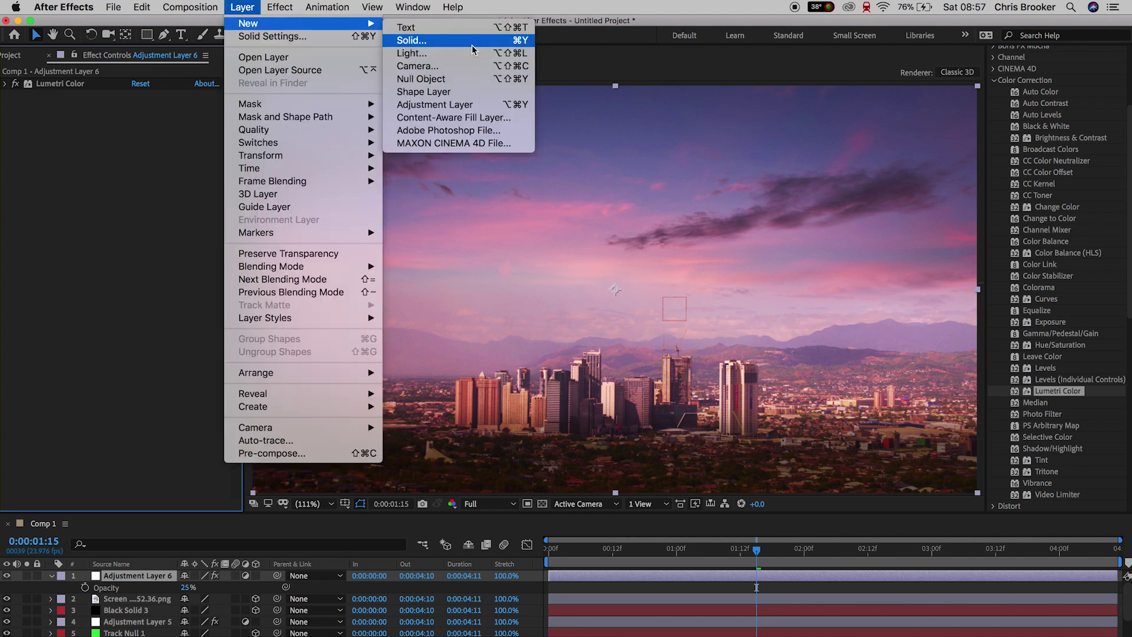
{"action": "left_click", "coordinate": [472, 42]}
{"action": "left_click", "coordinate": [299, 307]}
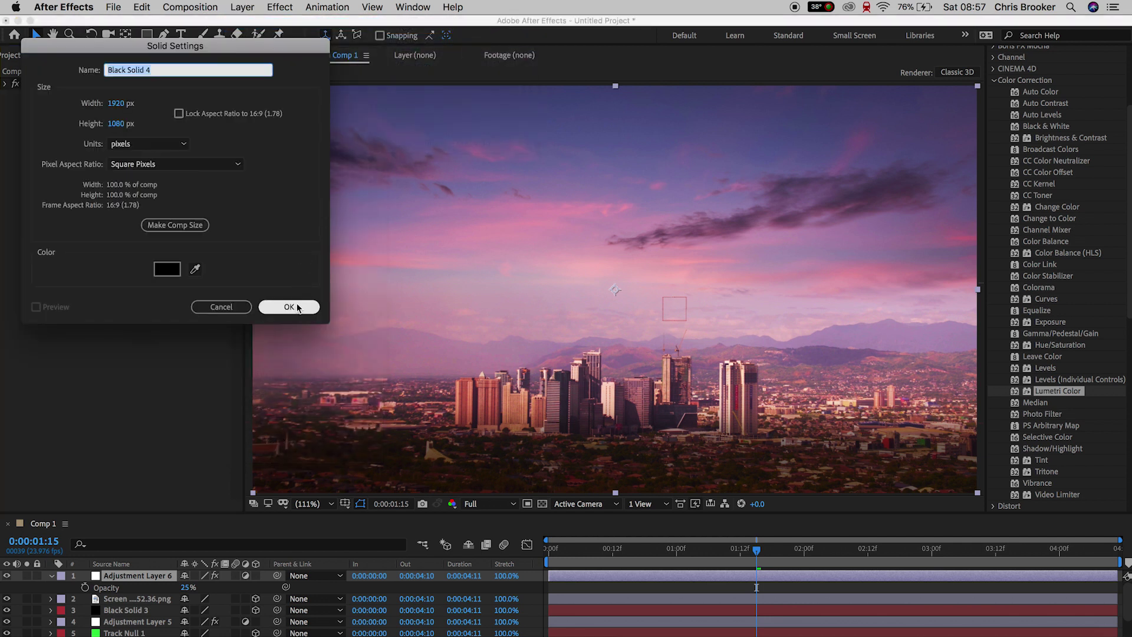
{"action": "type", "text": "LENS FLARE"}
{"action": "key", "text": "Return"}
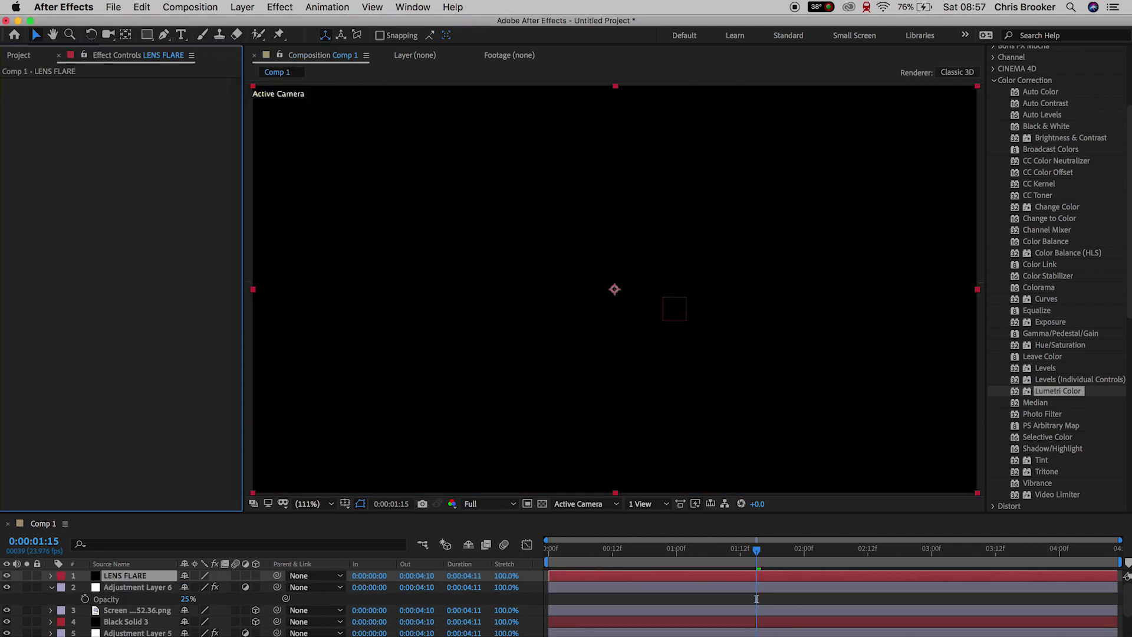
Step: Find the Lens Flare effect and apply it to the LENS FLARE solid
{"action": "scroll", "coordinate": [1074, 180], "scroll_direction": "up", "scroll_amount": 5}
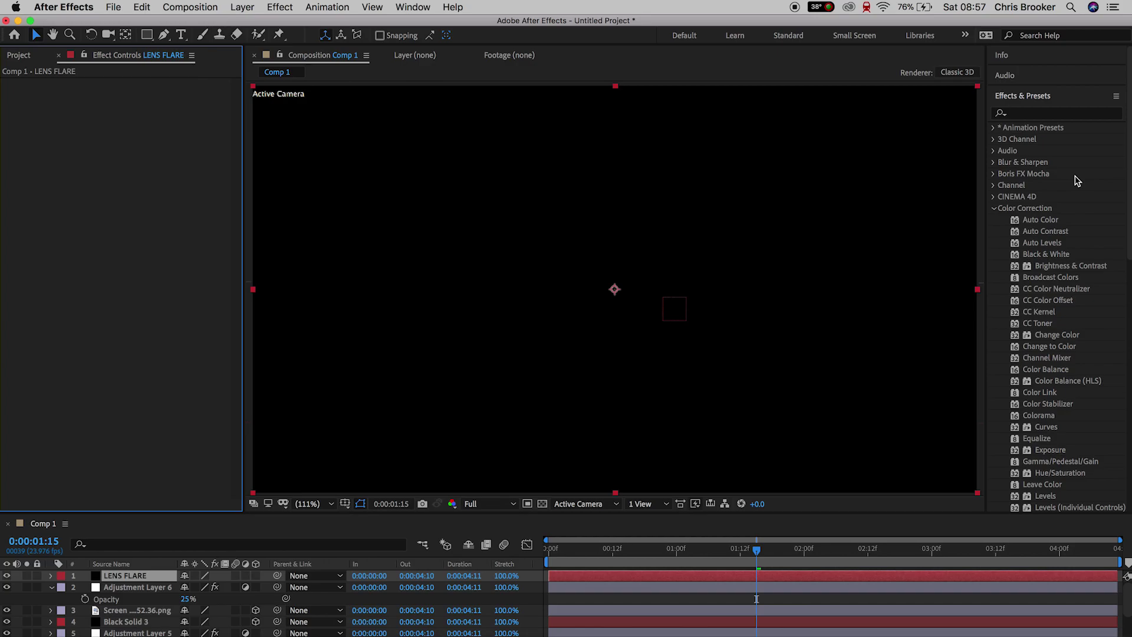
{"action": "left_click", "coordinate": [1041, 113]}
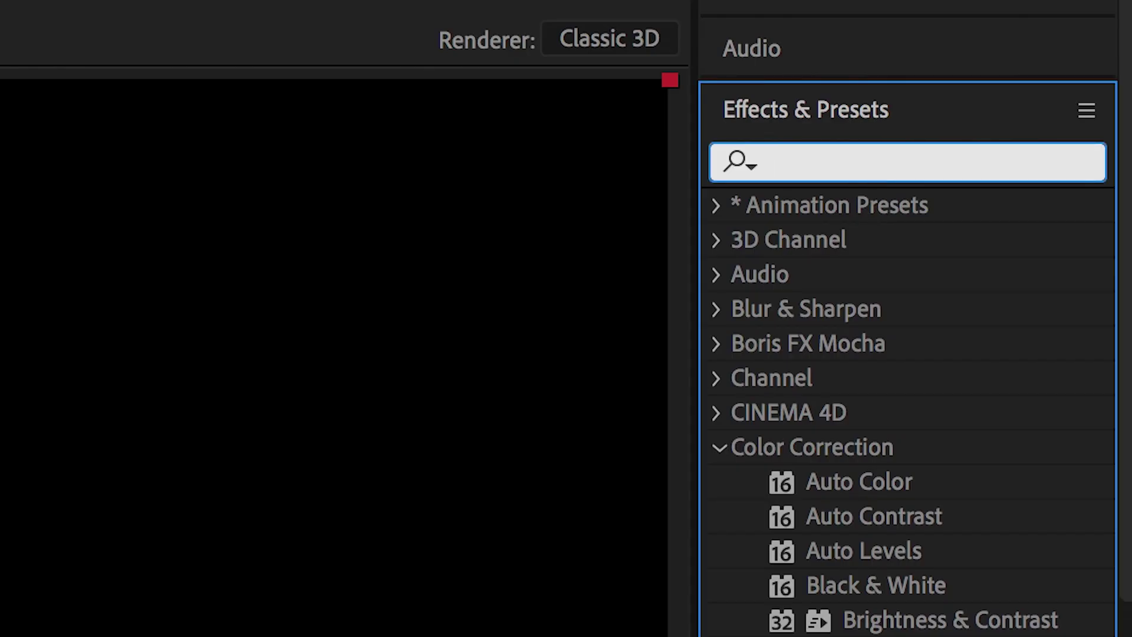
{"action": "type", "text": "flare"}
{"action": "left_click", "coordinate": [841, 368]}
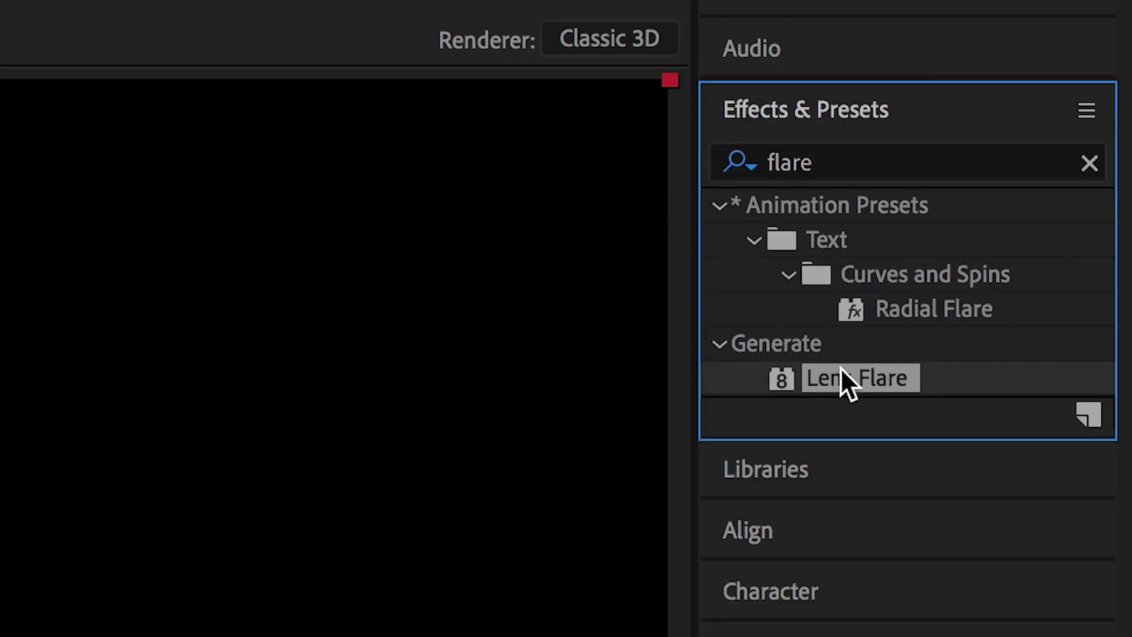
{"action": "left_click_drag", "start_coordinate": [836, 382], "coordinate": [299, 531]}
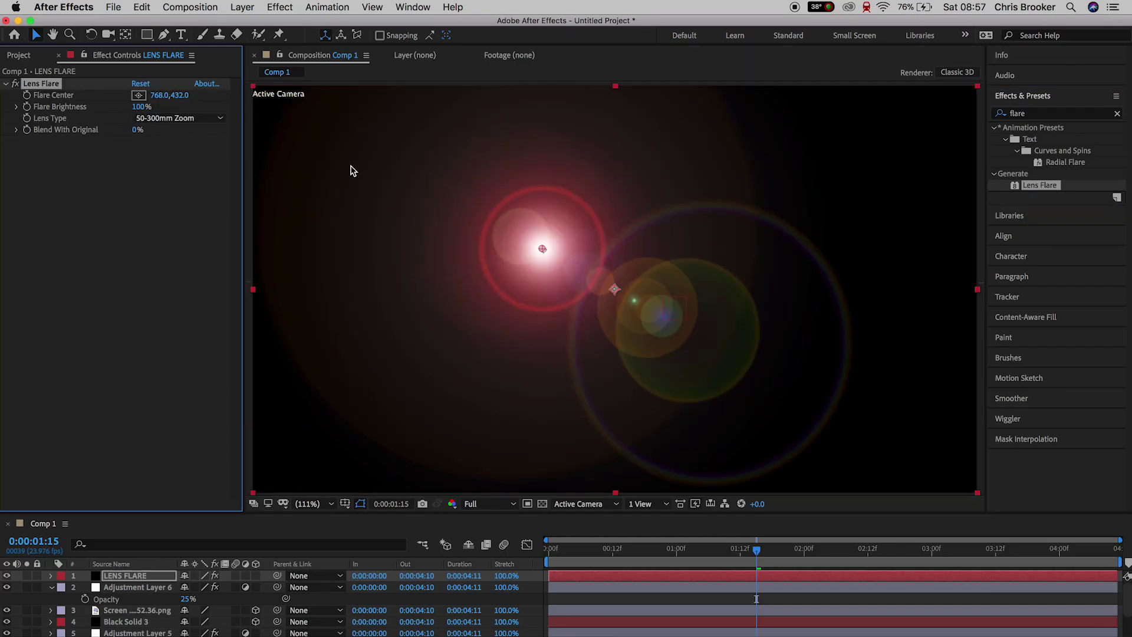
Step: Raise the LENS FLARE solid's Flare Brightness to 159% and select its Lens Flare effect
{"action": "left_click_drag", "start_coordinate": [144, 107], "coordinate": [186, 111]}
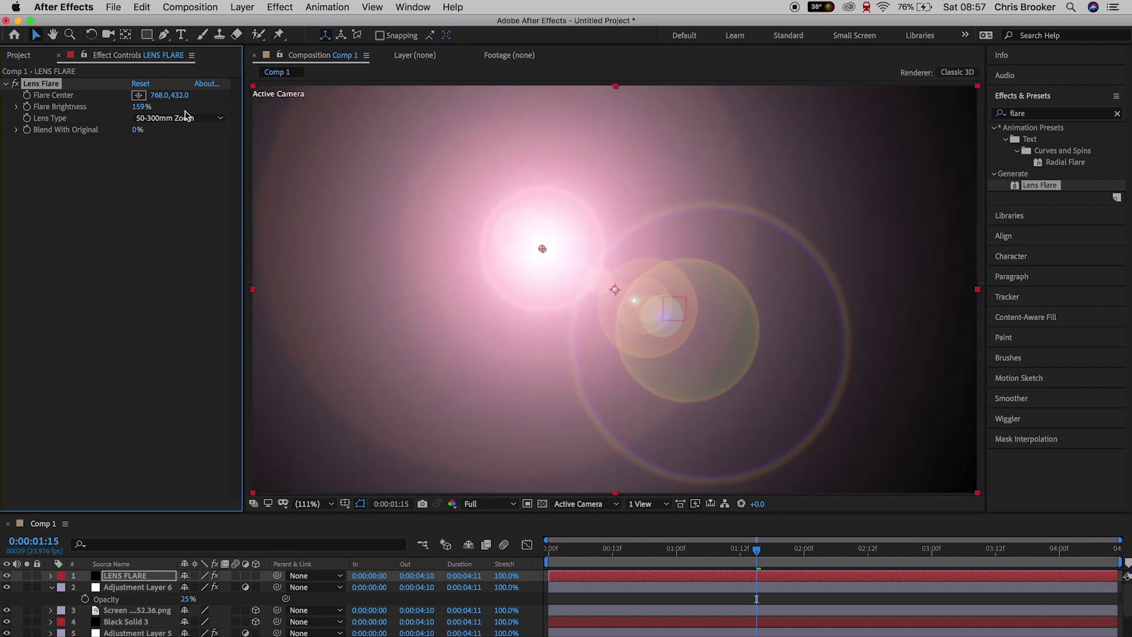
{"action": "left_click", "coordinate": [138, 578]}
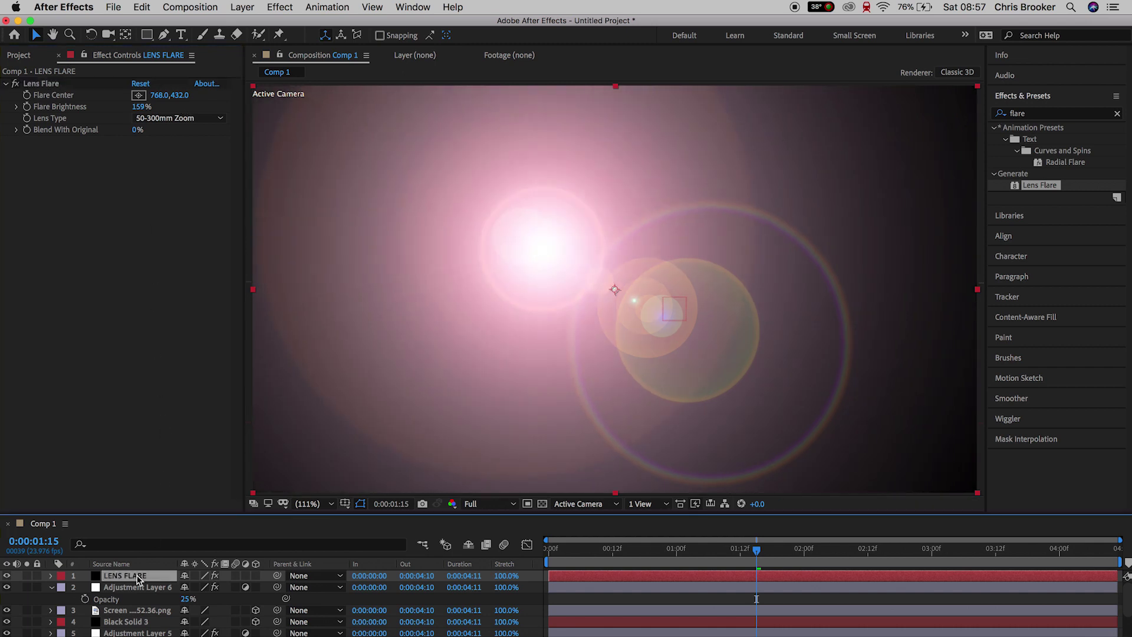
{"action": "left_click", "coordinate": [51, 86]}
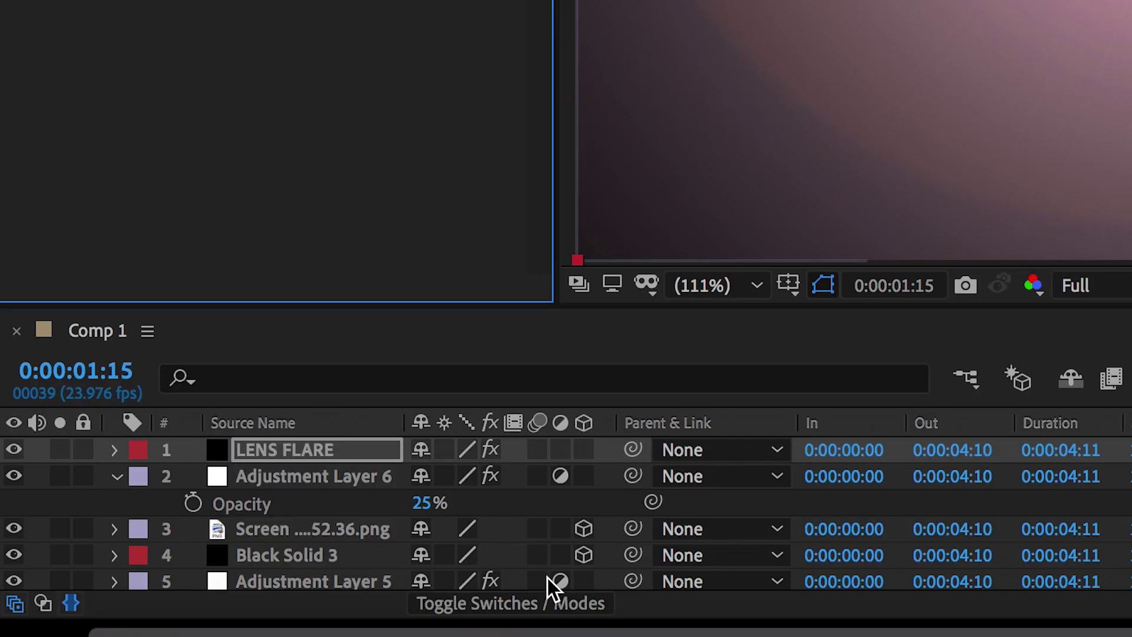
Step: Set the LENS FLARE layer's blending mode to Screen
{"action": "left_click", "coordinate": [529, 604]}
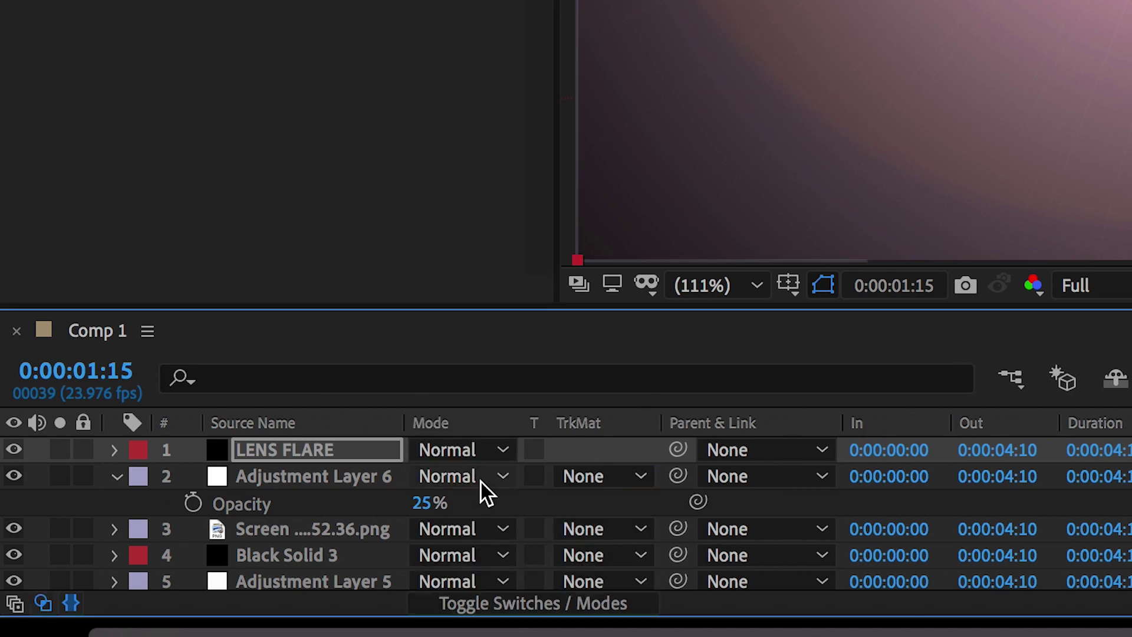
{"action": "left_click", "coordinate": [475, 455]}
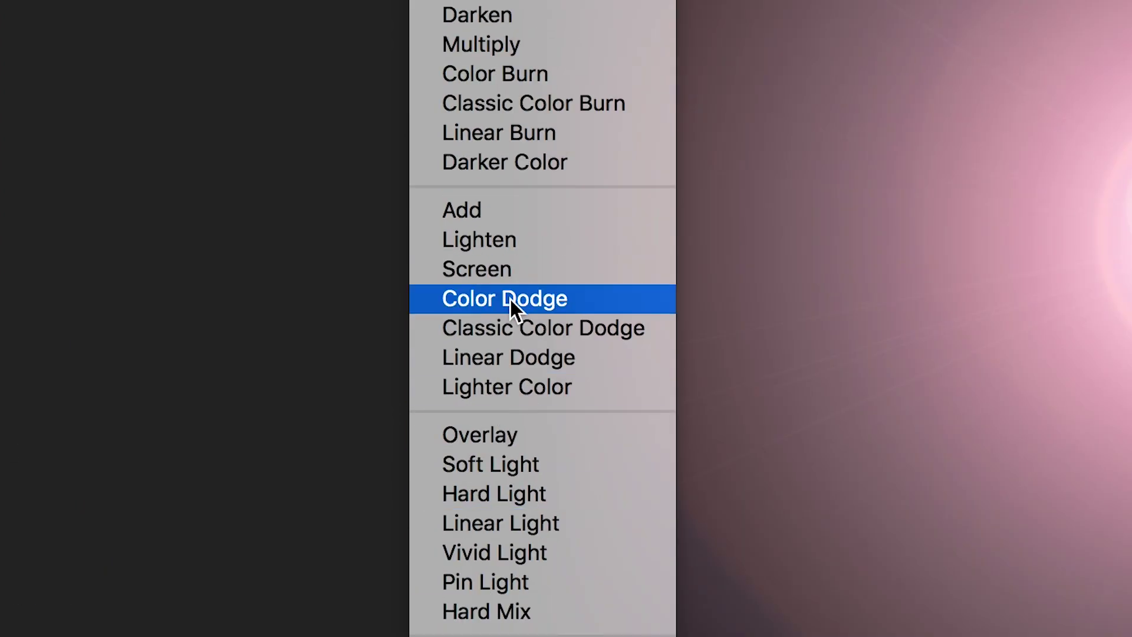
{"action": "left_click", "coordinate": [514, 275]}
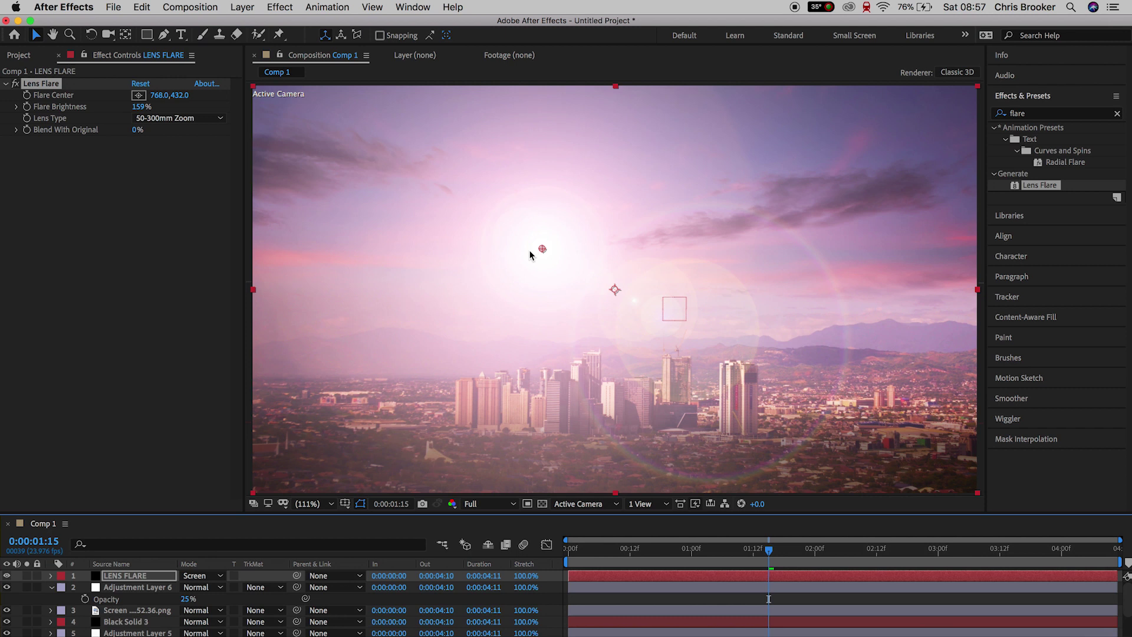
Step: Move the flare center left above the skyline to 389.5,588.1 and set Flare Brightness to 150%
{"action": "mouse_move", "coordinate": [350, 319]}
{"action": "left_mouse_down"}
{"action": "mouse_move", "coordinate": [342, 326]}
{"action": "mouse_move", "coordinate": [358, 313]}
{"action": "left_mouse_up"}
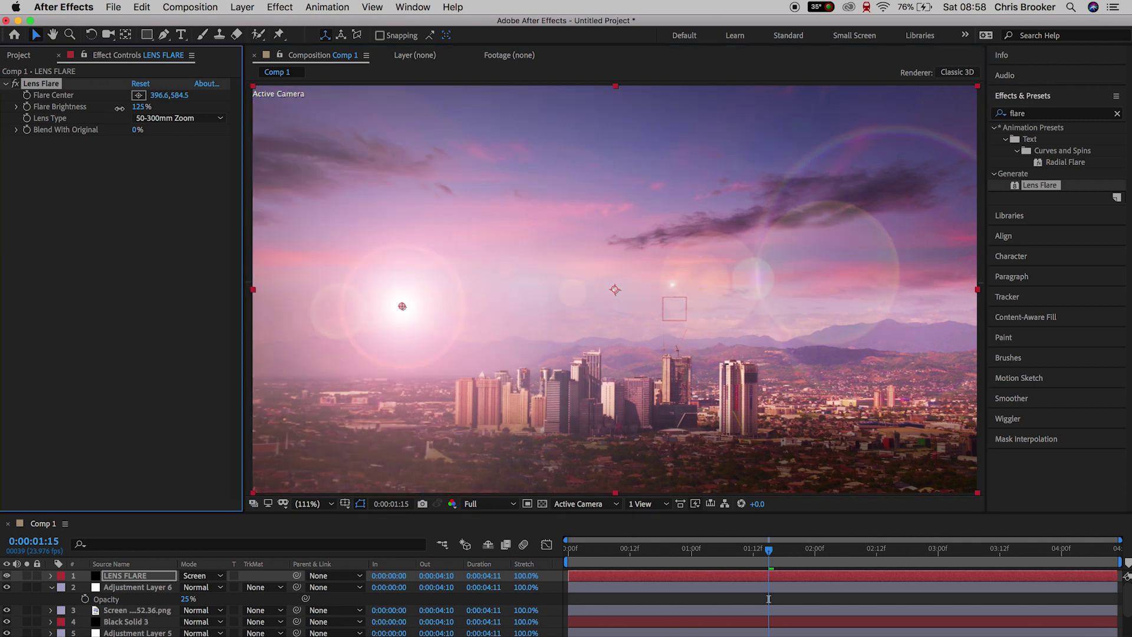
{"action": "left_click_drag", "start_coordinate": [125, 109], "coordinate": [128, 109]}
{"action": "left_click_drag", "start_coordinate": [402, 307], "coordinate": [399, 309]}
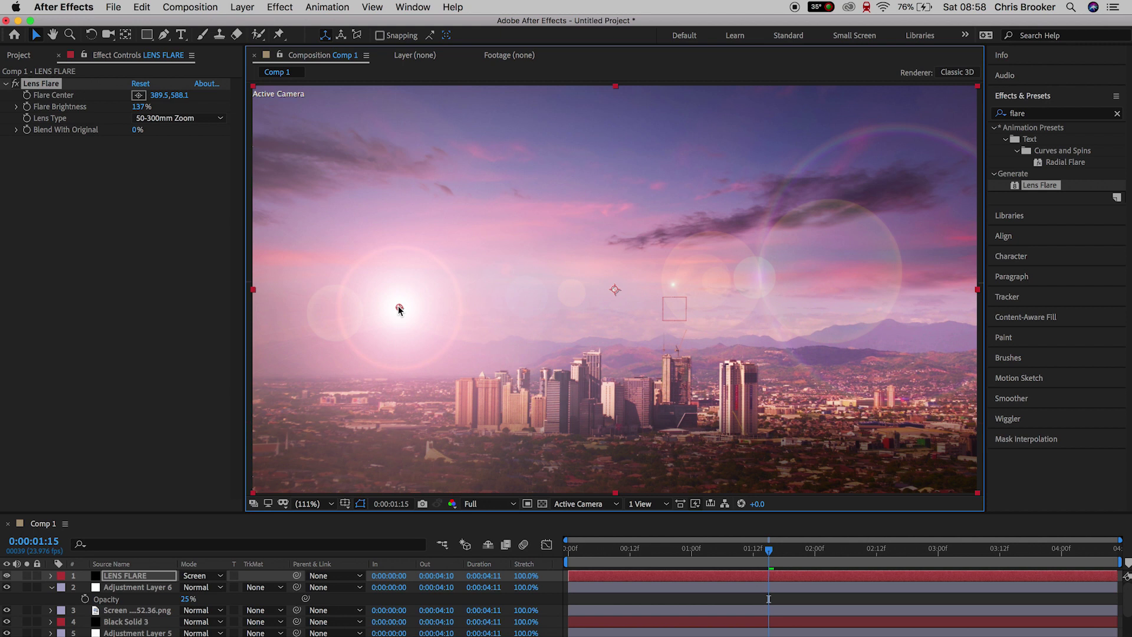
{"action": "left_click", "coordinate": [141, 106]}
{"action": "type", "text": "150"}
{"action": "key", "text": "Return"}
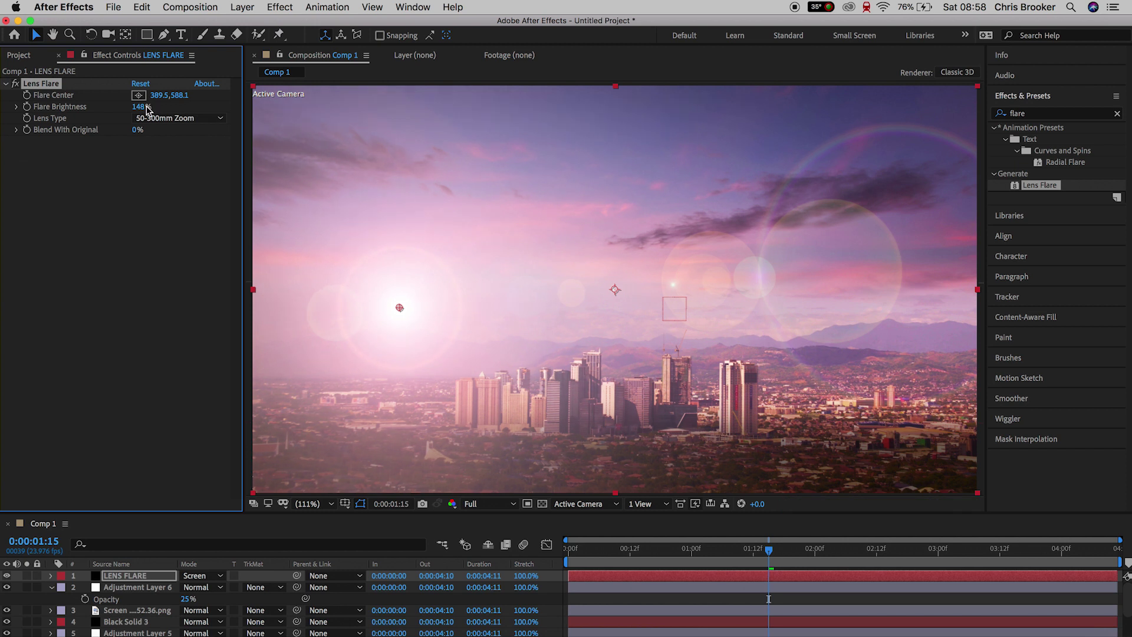
Step: Turn the LENS FLARE layer into a 3D layer and scale it beyond the frame edges
{"action": "left_click", "coordinate": [140, 96]}
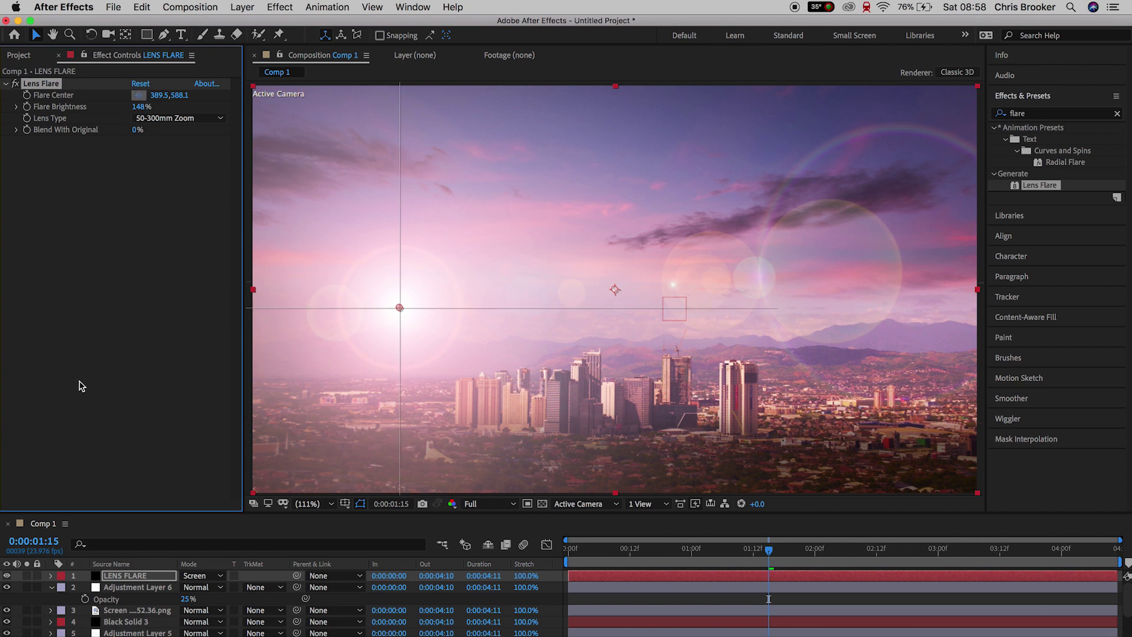
{"action": "left_click", "coordinate": [50, 576]}
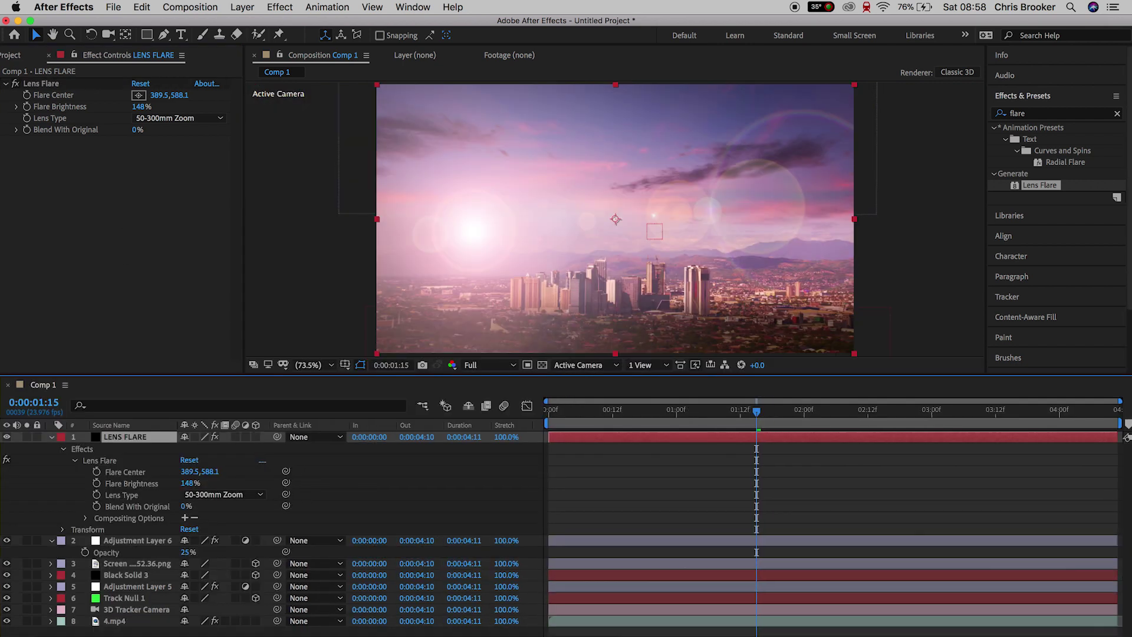
{"action": "left_click", "coordinate": [255, 438]}
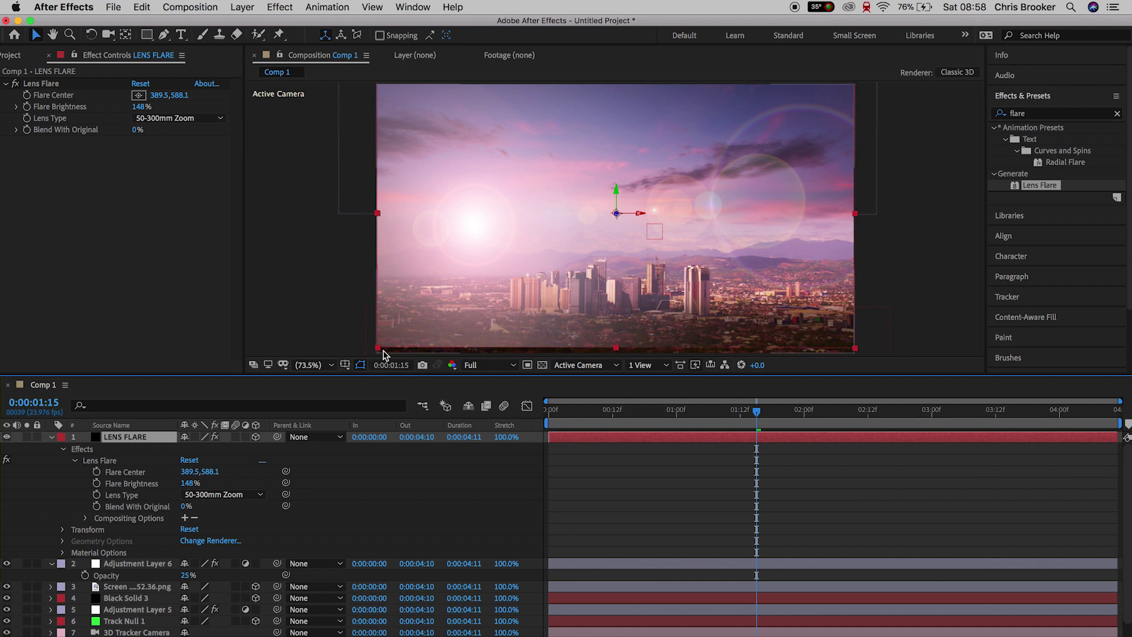
{"action": "left_click_drag", "start_coordinate": [381, 352], "coordinate": [347, 374]}
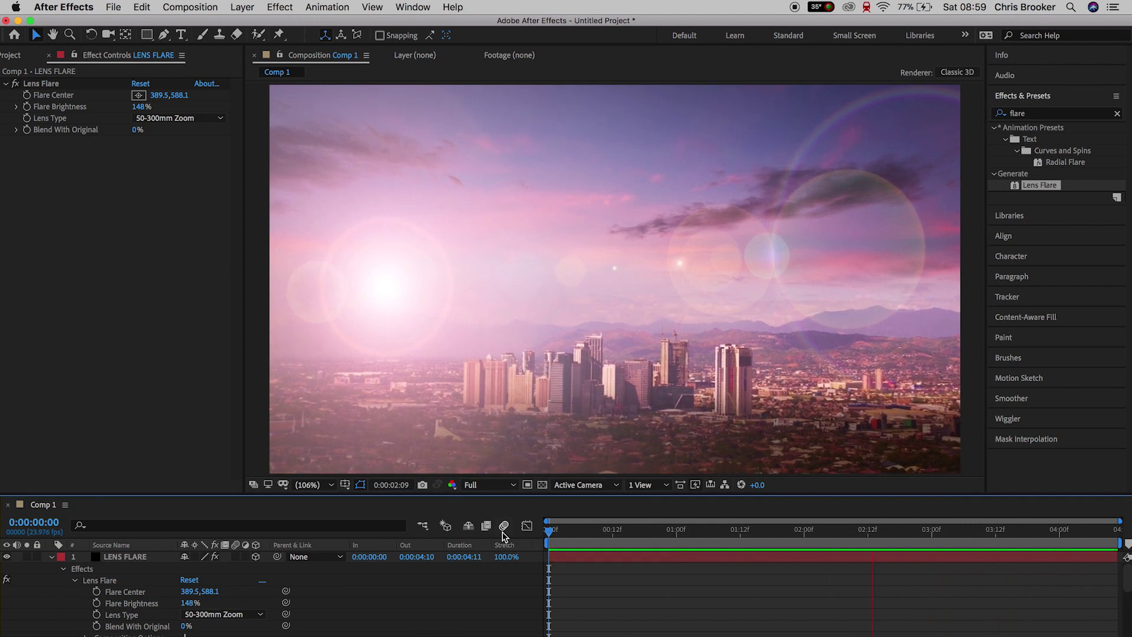
Step: Stop playback and apply the Tint effect to Adjustment Layer 6
{"action": "key", "text": "space"}
{"action": "left_click", "coordinate": [50, 557]}
{"action": "left_click", "coordinate": [1039, 114]}
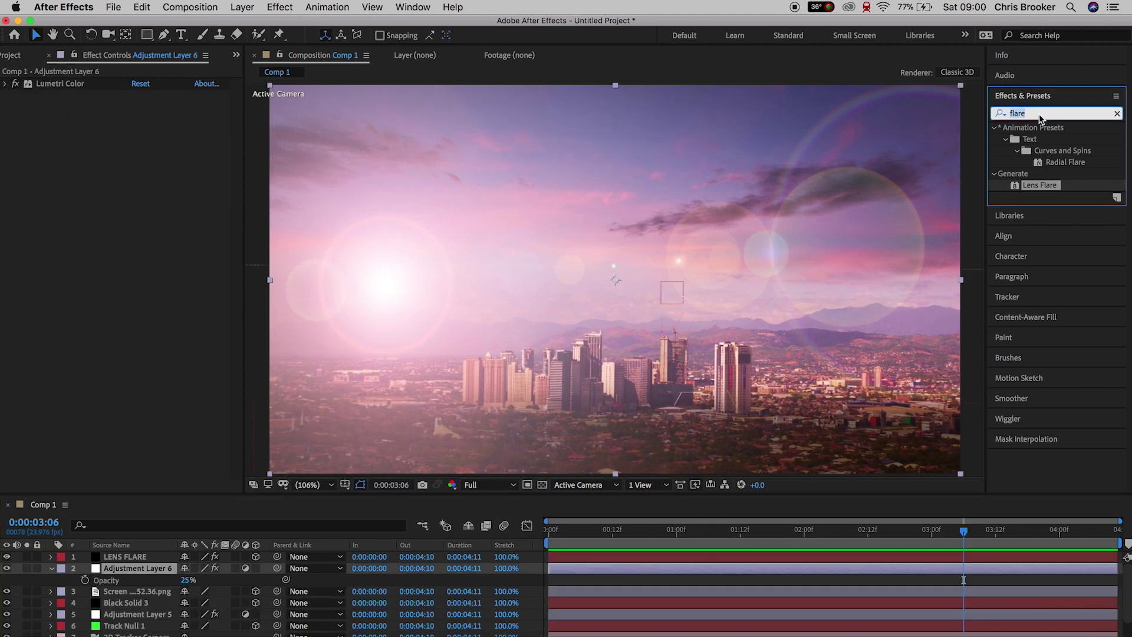
{"action": "type", "text": "tint"}
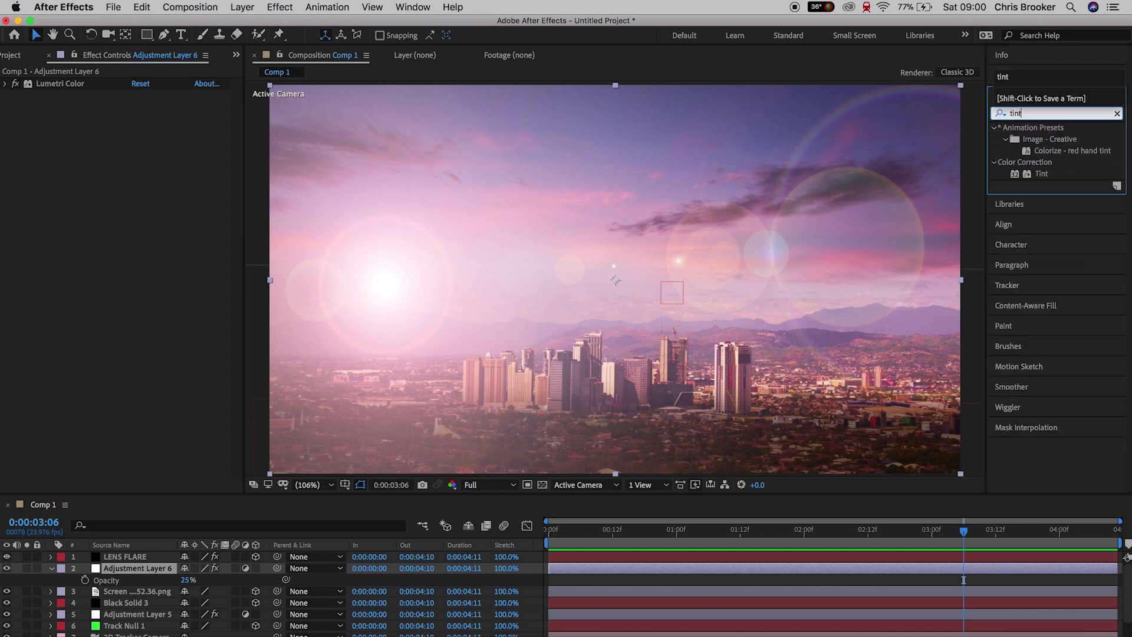
{"action": "left_click_drag", "start_coordinate": [1041, 173], "coordinate": [147, 569]}
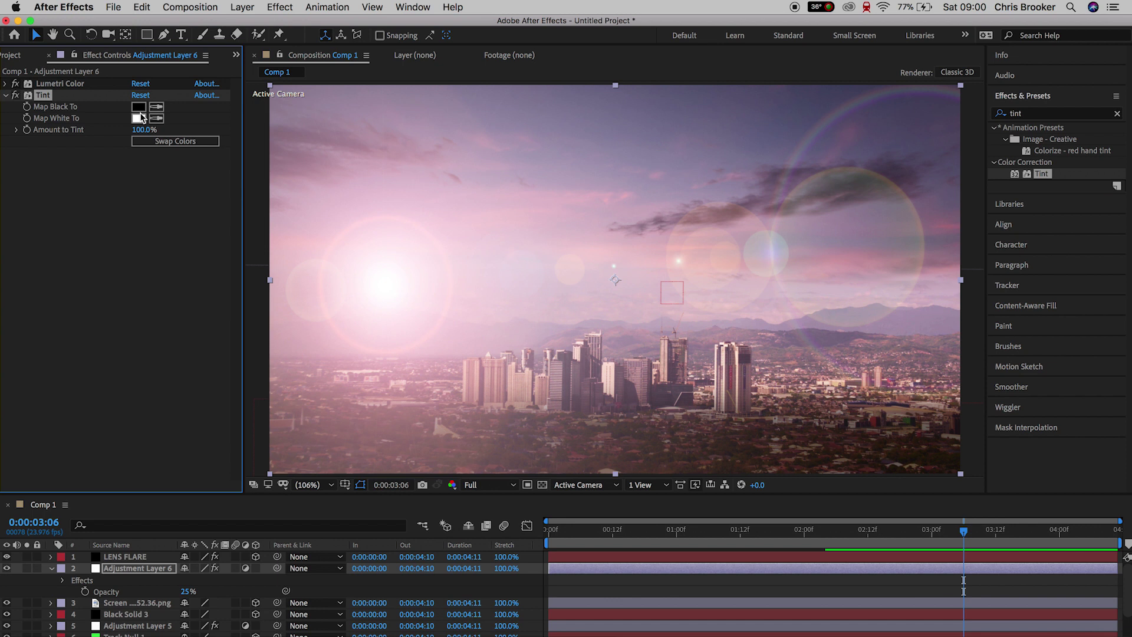
Step: Set the Tint's Map Black To colour to a dark red-brown
{"action": "left_click", "coordinate": [139, 106]}
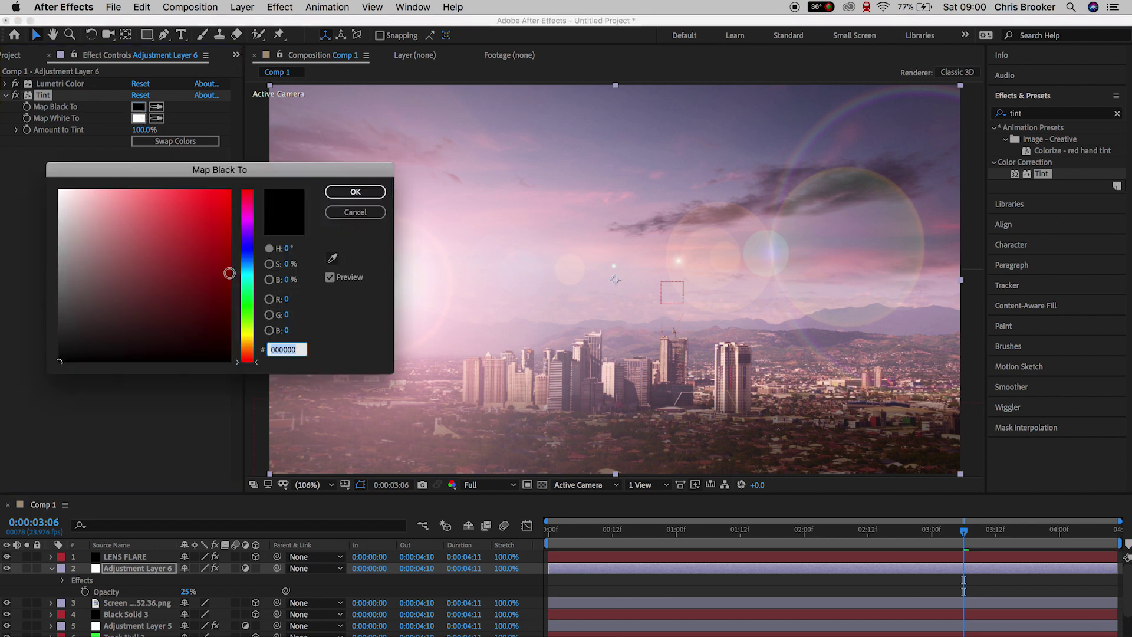
{"action": "left_click", "coordinate": [247, 316]}
{"action": "left_click_drag", "start_coordinate": [254, 333], "coordinate": [239, 303]}
{"action": "left_click", "coordinate": [236, 318]}
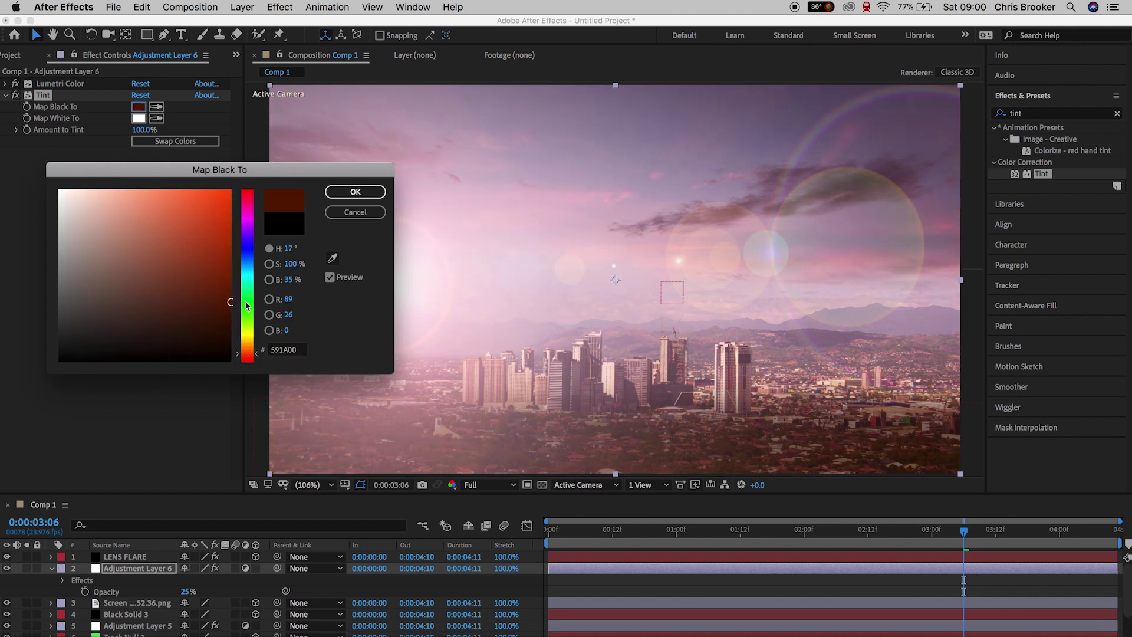
{"action": "left_click", "coordinate": [343, 197]}
Step: Set Map White To a bright yellow and lower Amount to Tint to about 36%
{"action": "left_click", "coordinate": [139, 118]}
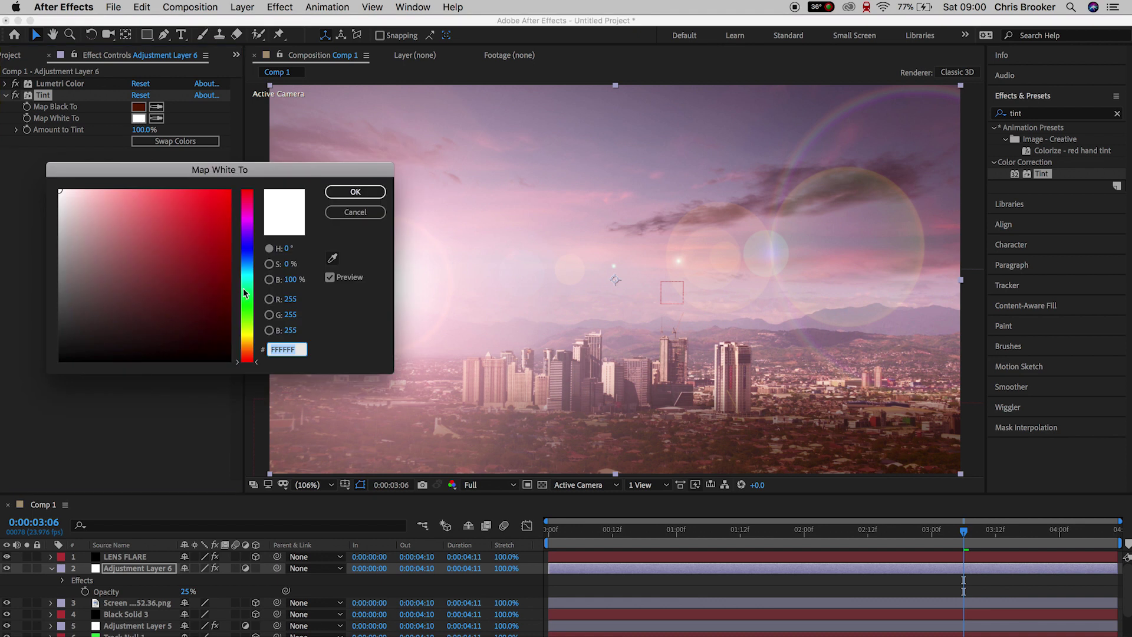
{"action": "left_click", "coordinate": [248, 322]}
{"action": "left_click_drag", "start_coordinate": [248, 322], "coordinate": [245, 338]}
{"action": "left_click_drag", "start_coordinate": [172, 232], "coordinate": [170, 178]}
{"action": "left_click", "coordinate": [355, 192]}
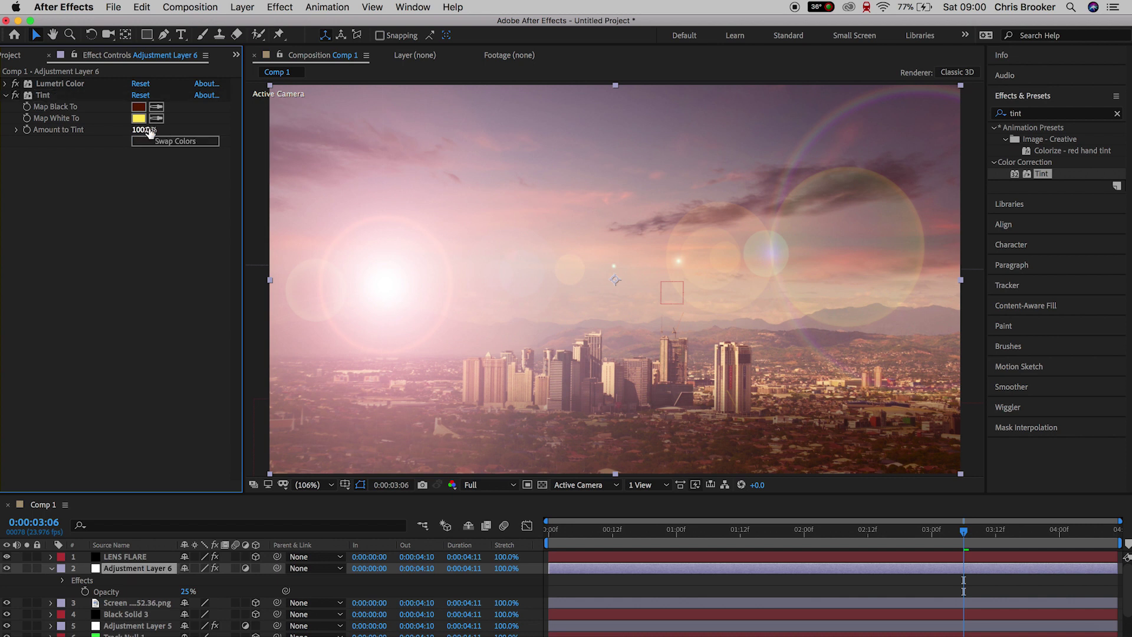
{"action": "left_click_drag", "start_coordinate": [144, 130], "coordinate": [42, 140]}
{"action": "left_click", "coordinate": [52, 568]}
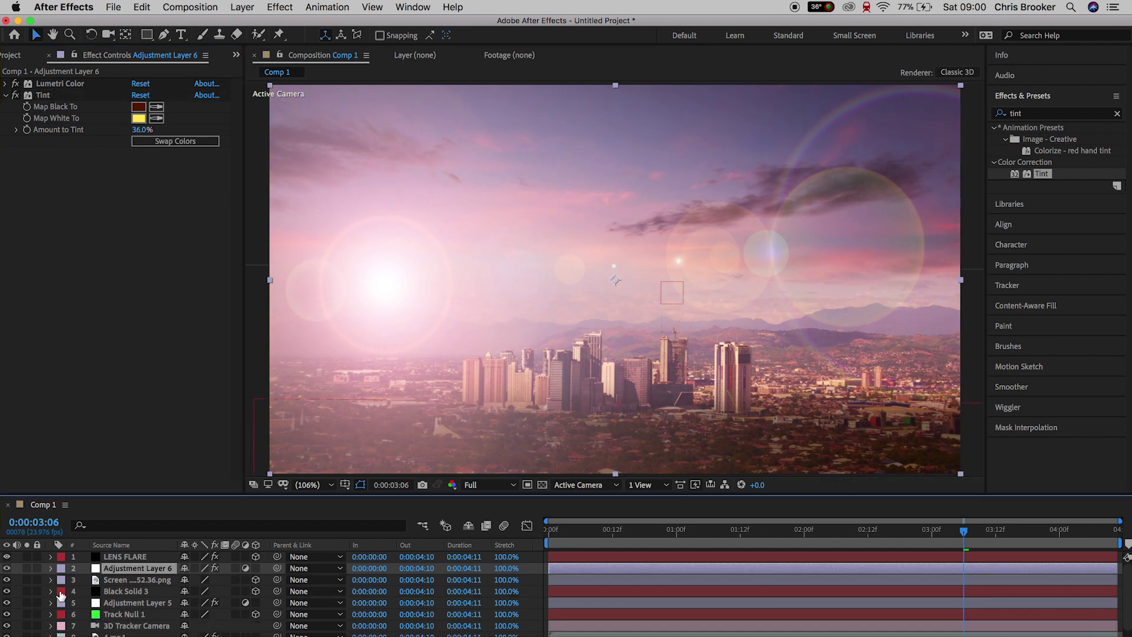
{"action": "left_click_drag", "start_coordinate": [27, 496], "coordinate": [27, 479]}
{"action": "left_click", "coordinate": [27, 620]}
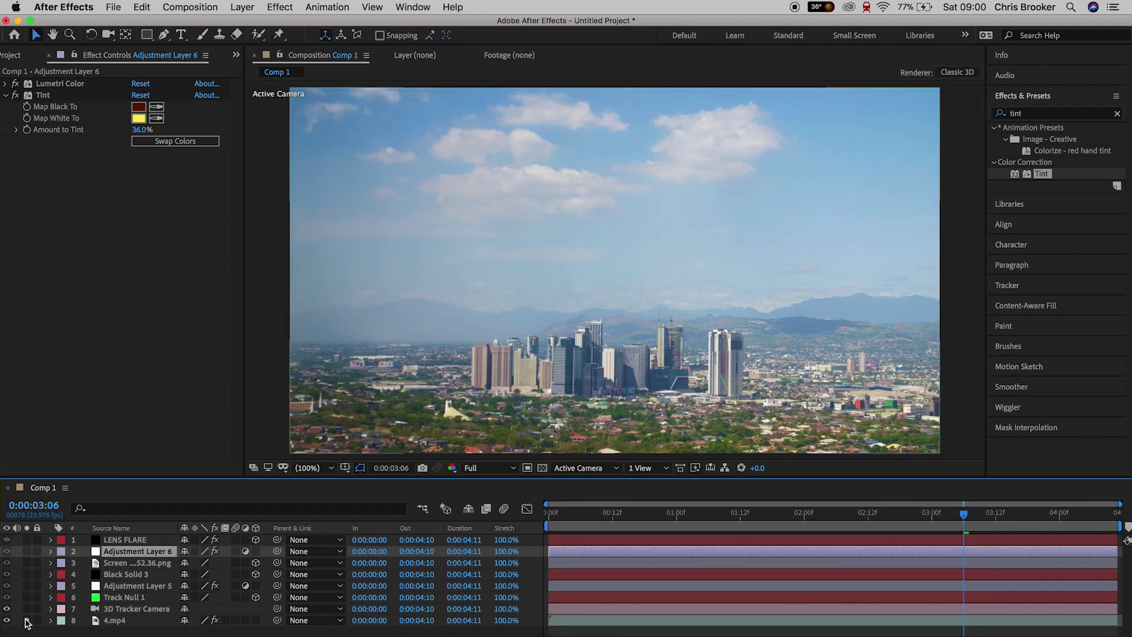
{"action": "left_click", "coordinate": [27, 620]}
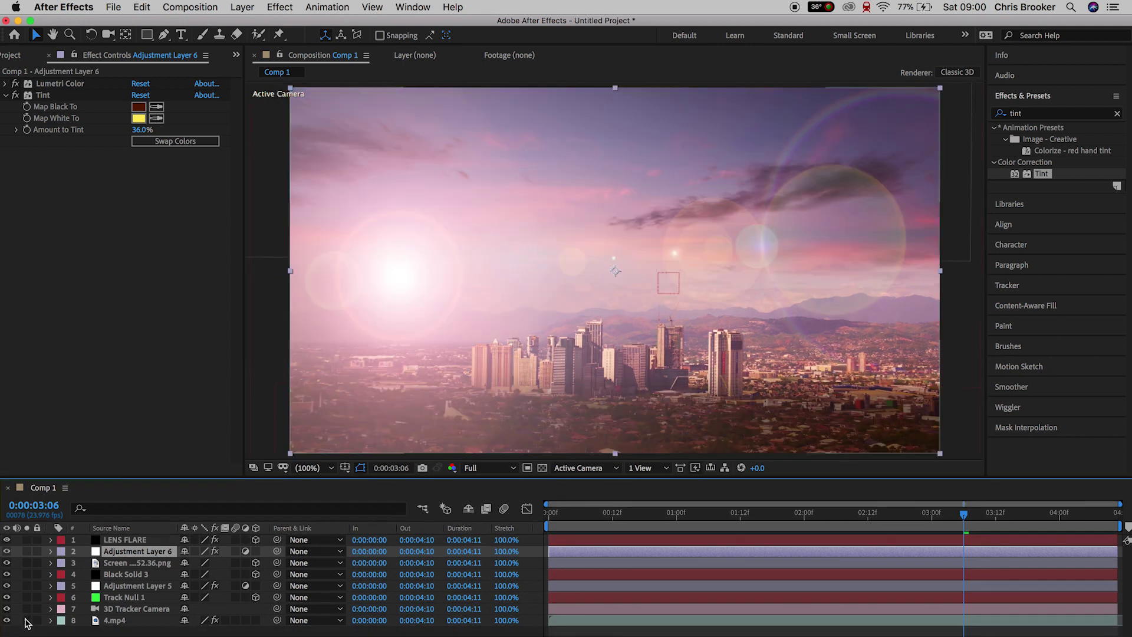
{"action": "left_click", "coordinate": [27, 621]}
{"action": "left_click", "coordinate": [26, 621]}
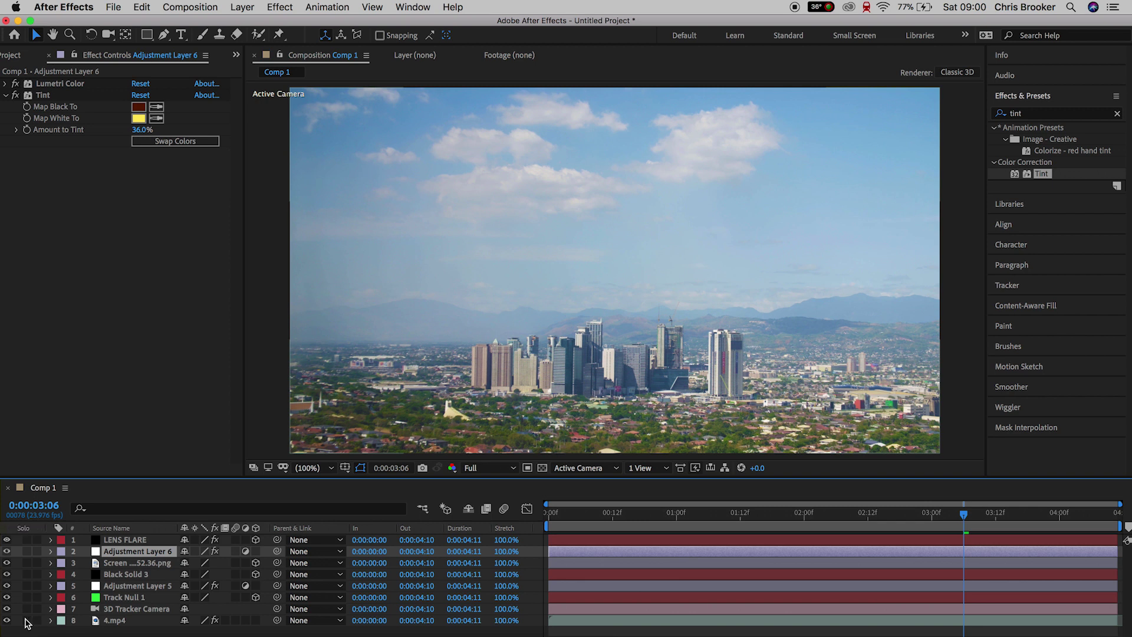
{"action": "left_click", "coordinate": [26, 621]}
{"action": "left_click", "coordinate": [26, 621]}
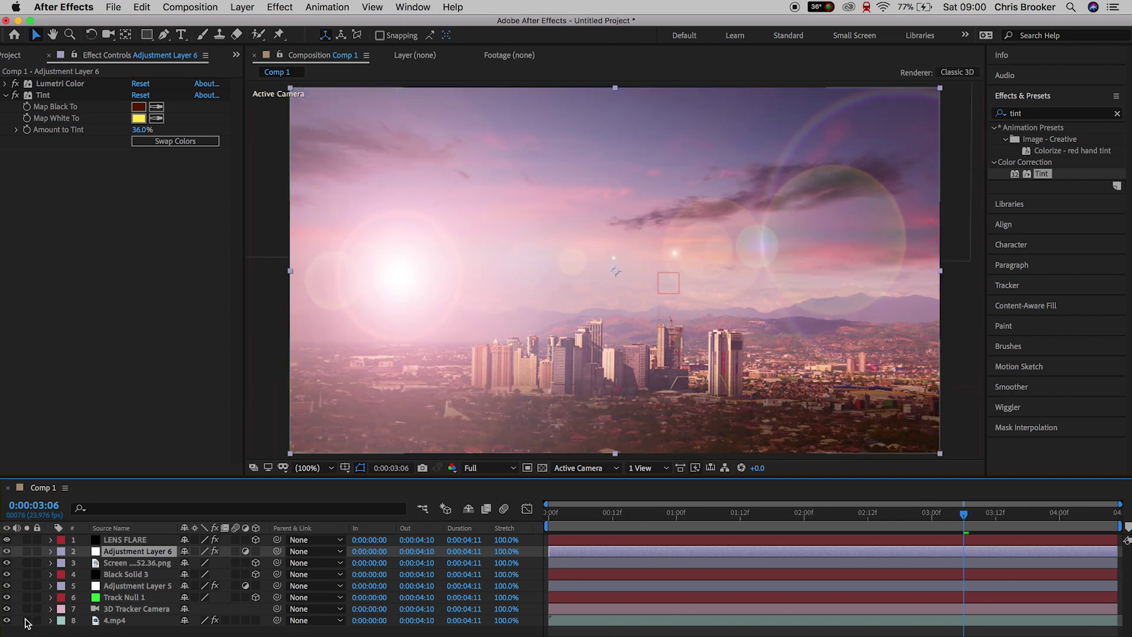